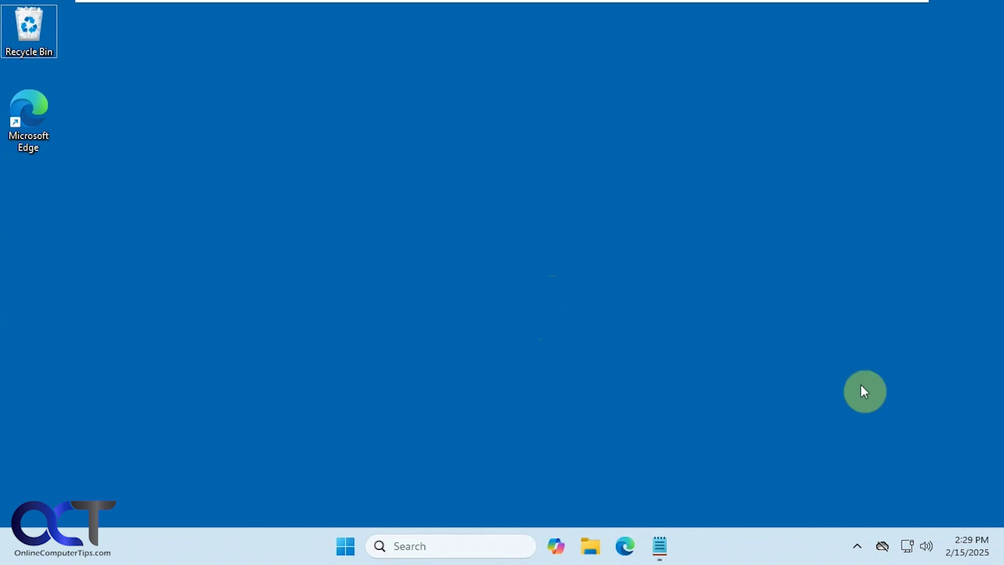
# Open the taskbar calendar and notifications panel, then close it and dismiss the clock tooltip.
pyautogui.moveTo(971, 556)
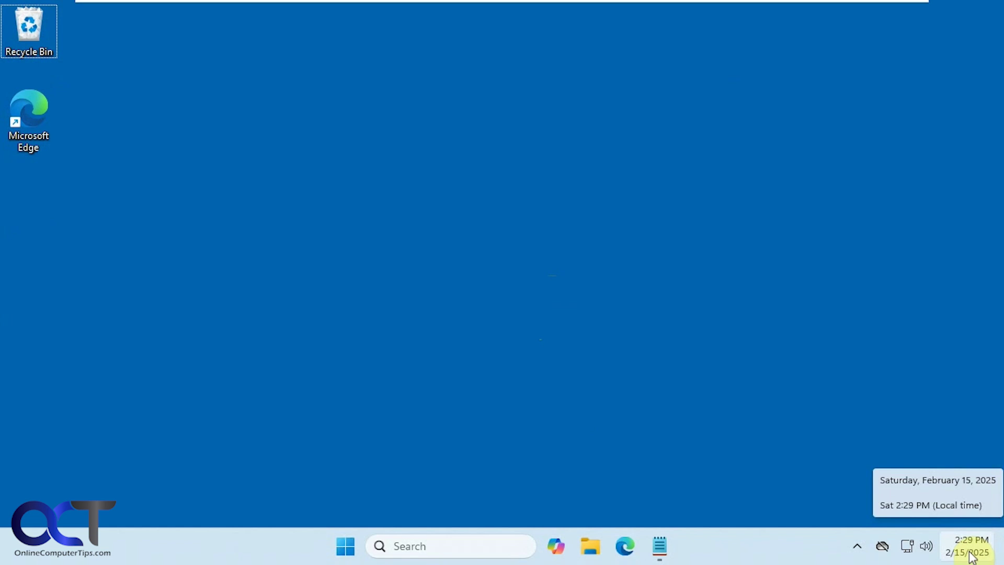
pyautogui.click(971, 557)
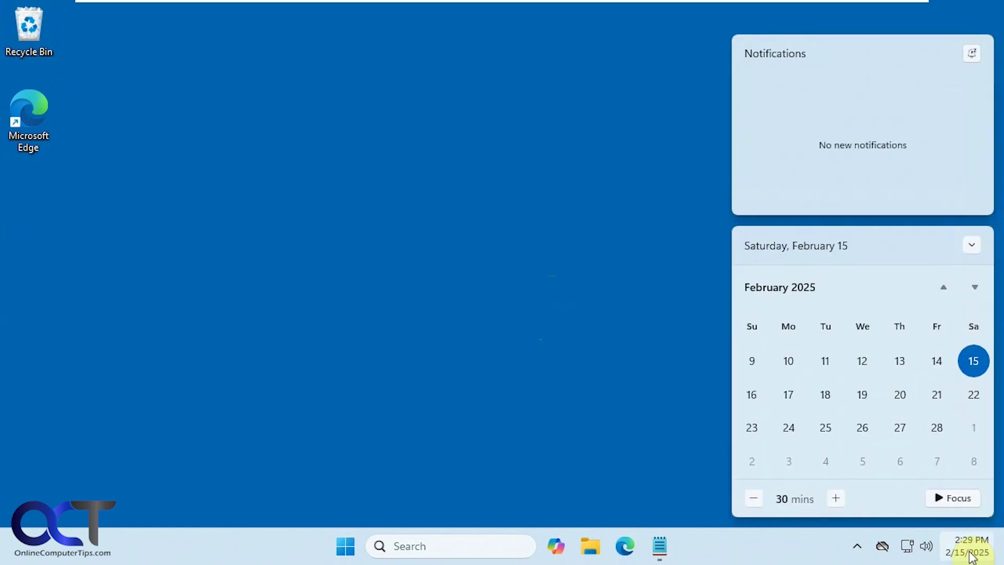
pyautogui.click(773, 546)
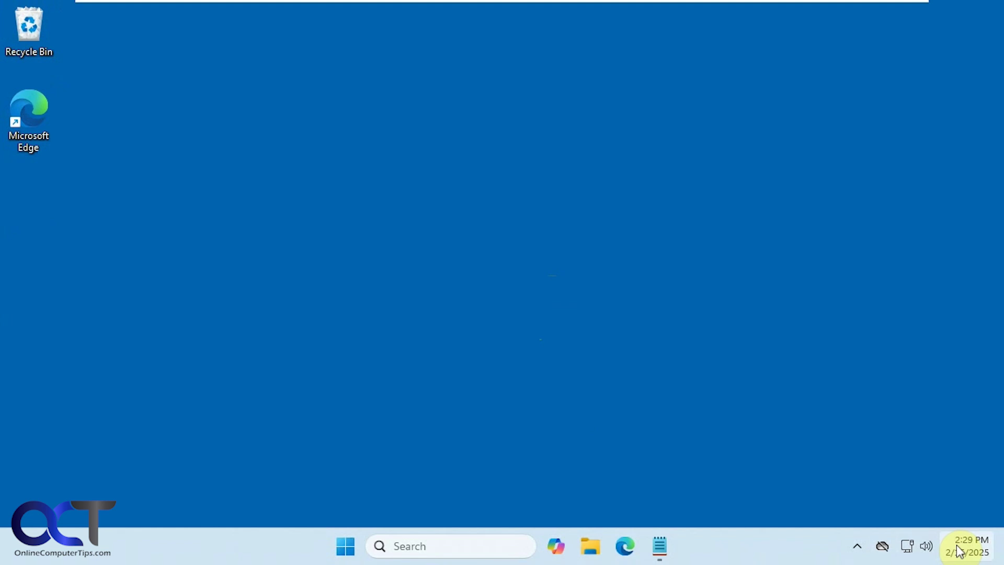
pyautogui.moveTo(956, 545)
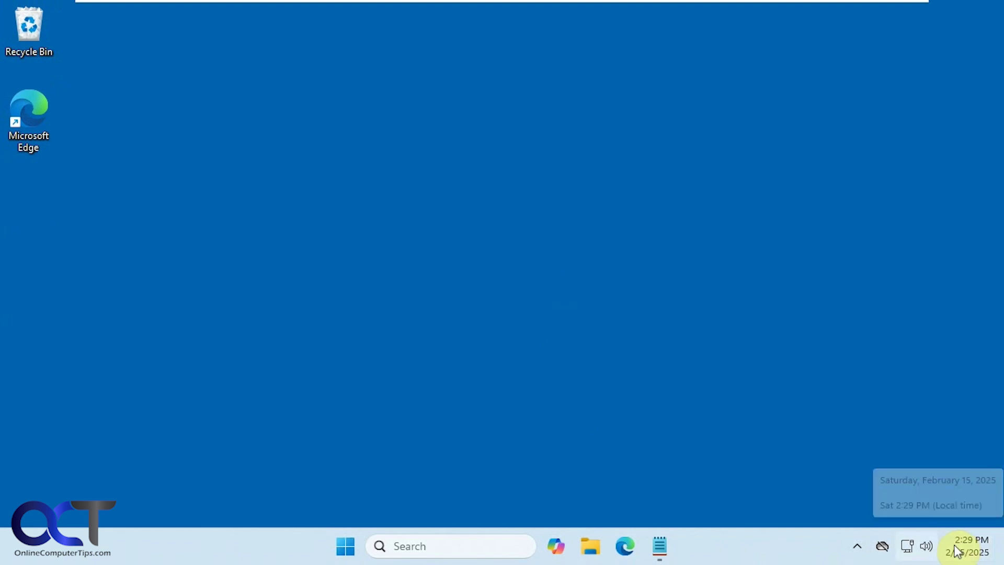
pyautogui.click(712, 405)
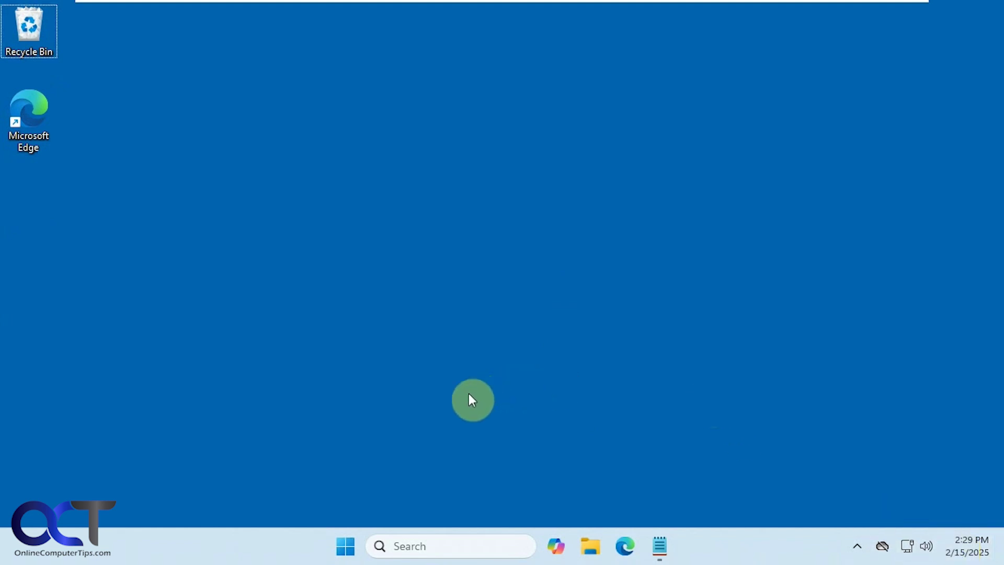
# Launch Settings and go to Time & language › Language & region › Regional format › Change formats.
pyautogui.click(351, 542)
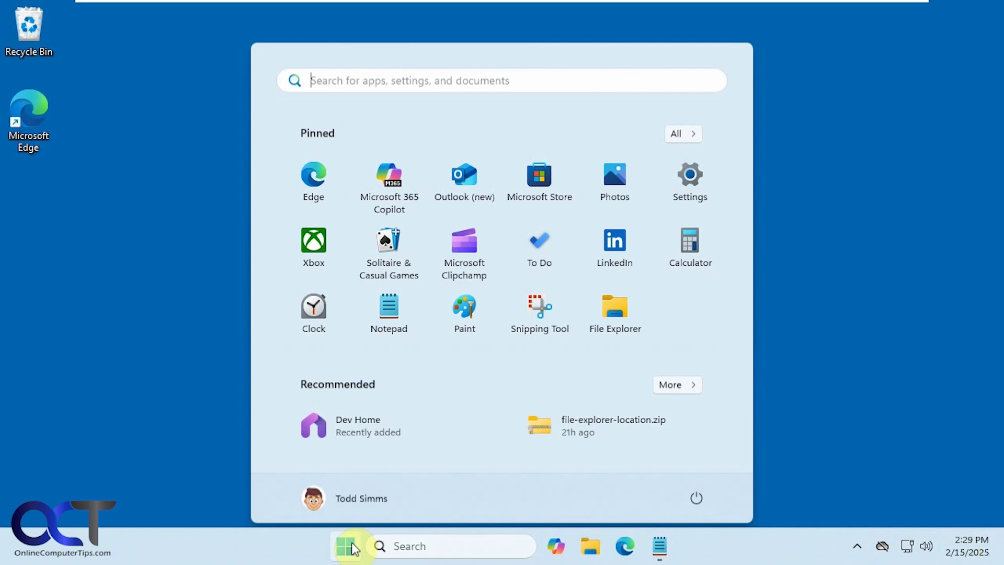
pyautogui.click(689, 178)
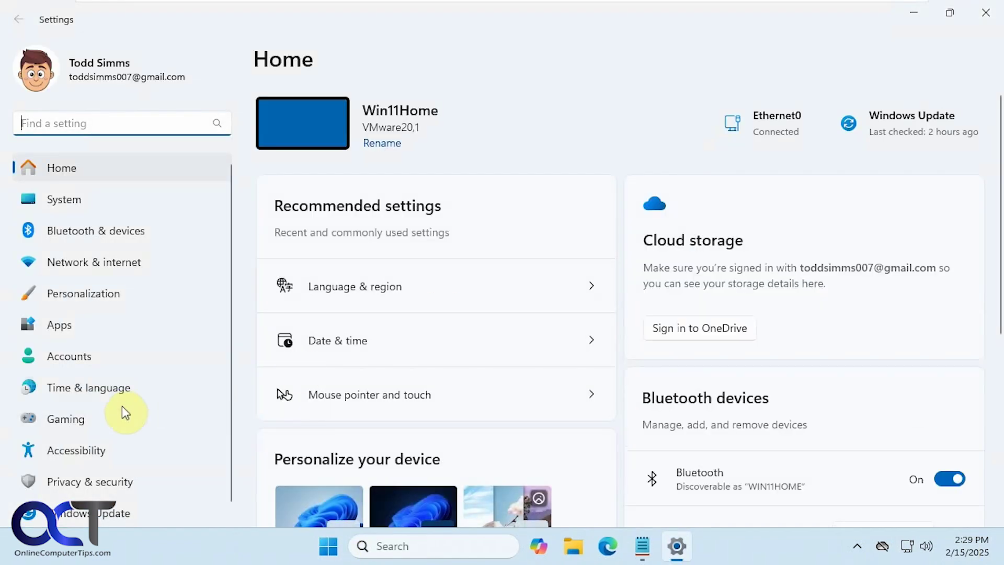
pyautogui.click(78, 388)
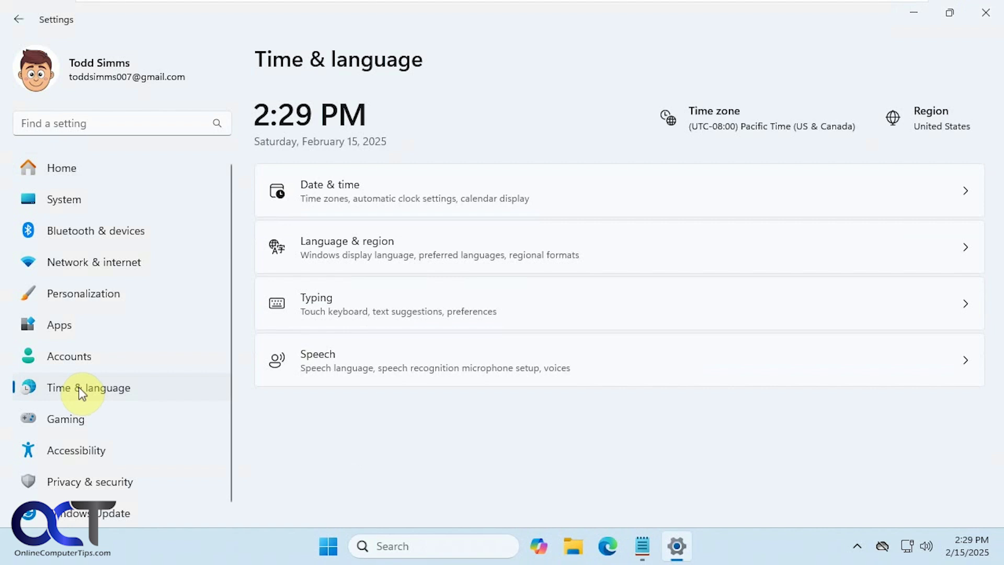
pyautogui.click(372, 250)
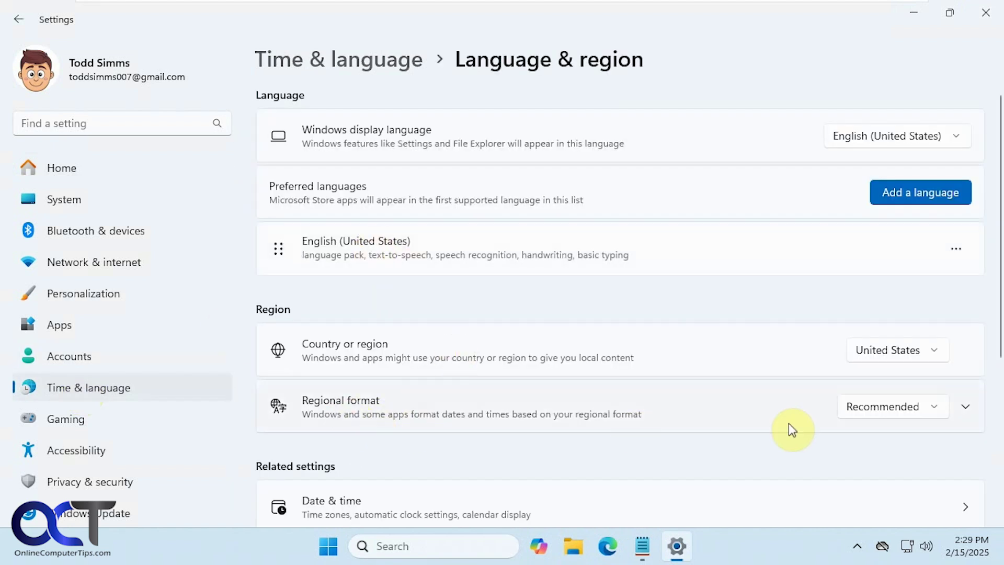
pyautogui.click(965, 408)
pyautogui.scroll(-3, 659, 417)
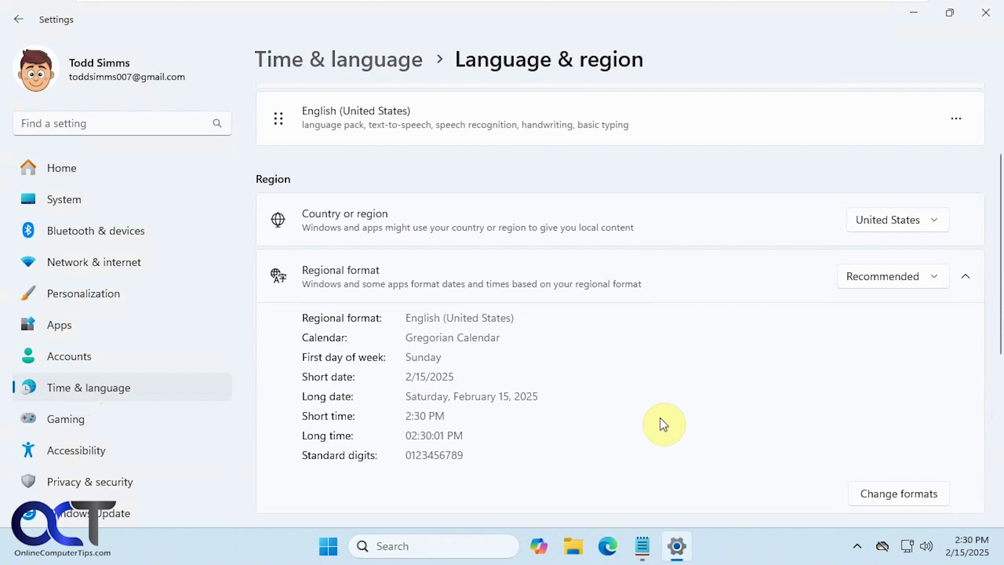
pyautogui.click(906, 433)
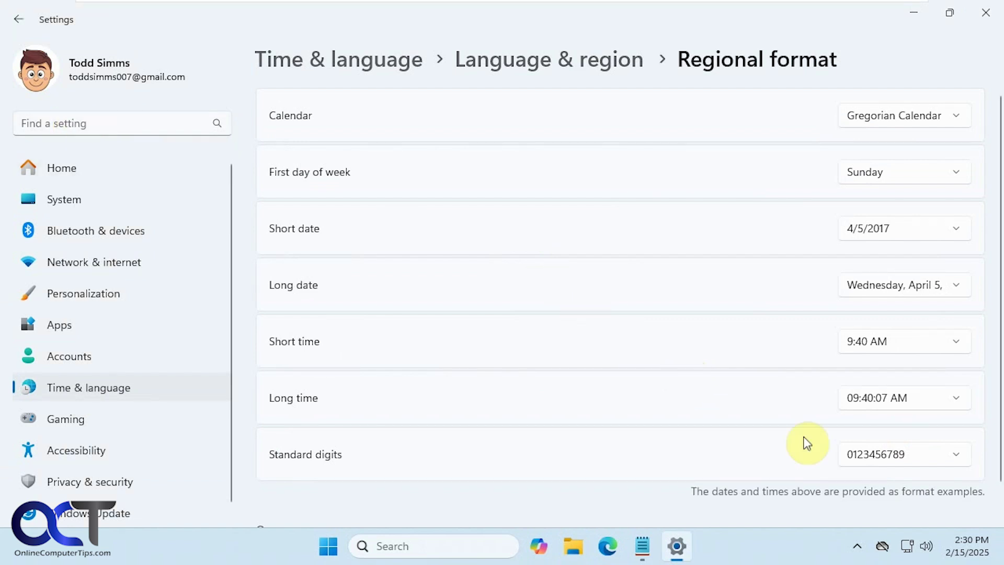
pyautogui.click(957, 543)
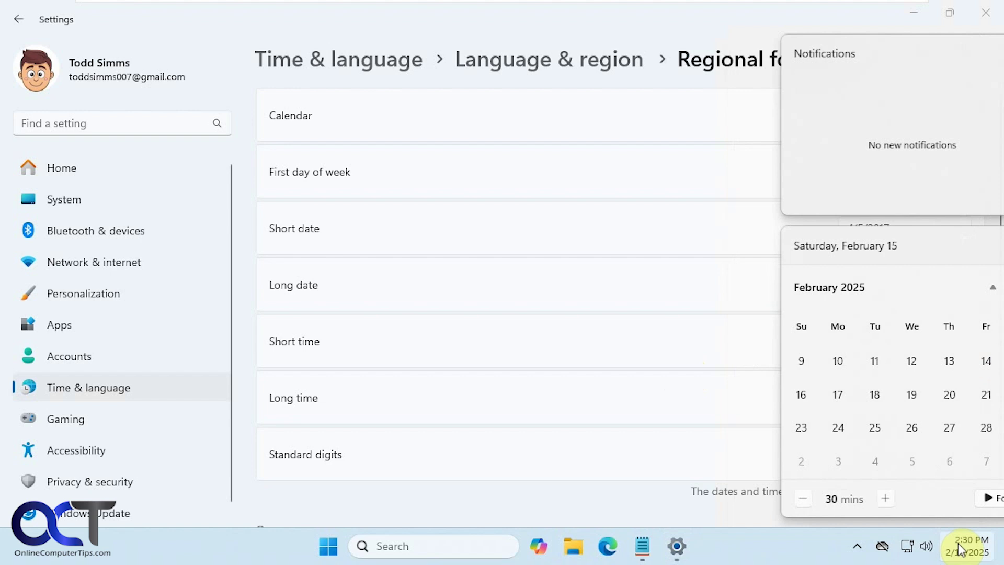
pyautogui.click(958, 543)
pyautogui.click(939, 172)
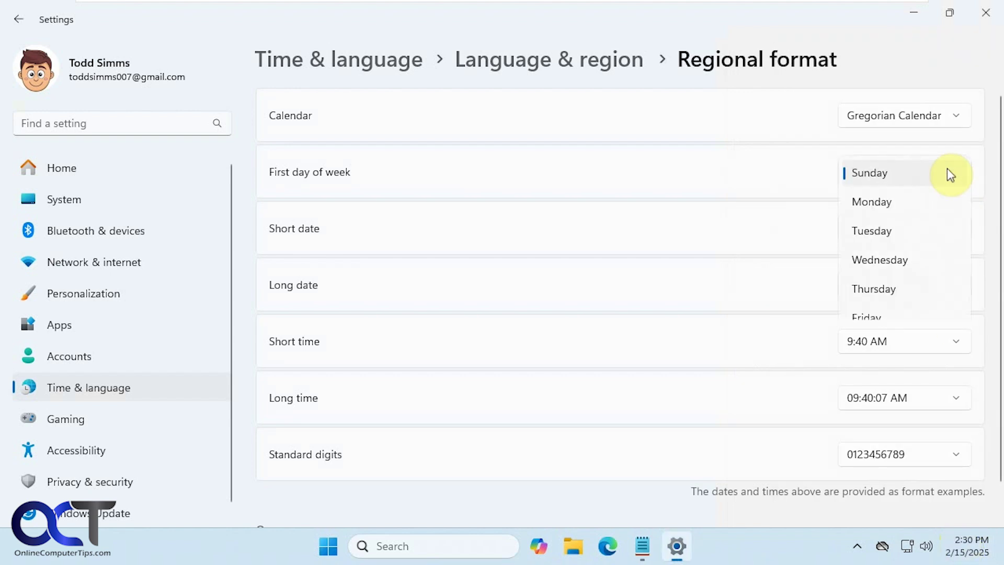
pyautogui.click(881, 260)
pyautogui.click(961, 547)
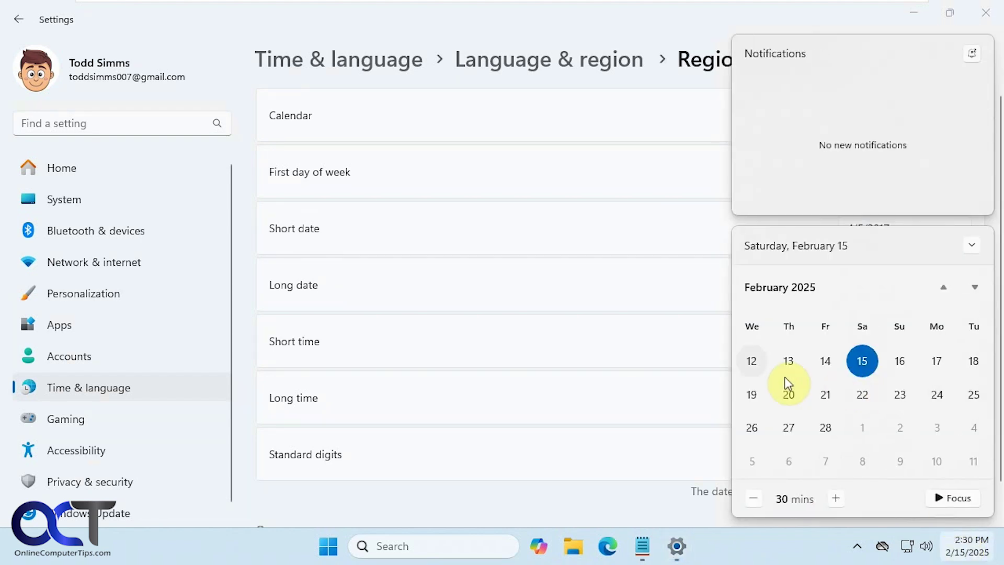
pyautogui.click(671, 188)
pyautogui.click(886, 180)
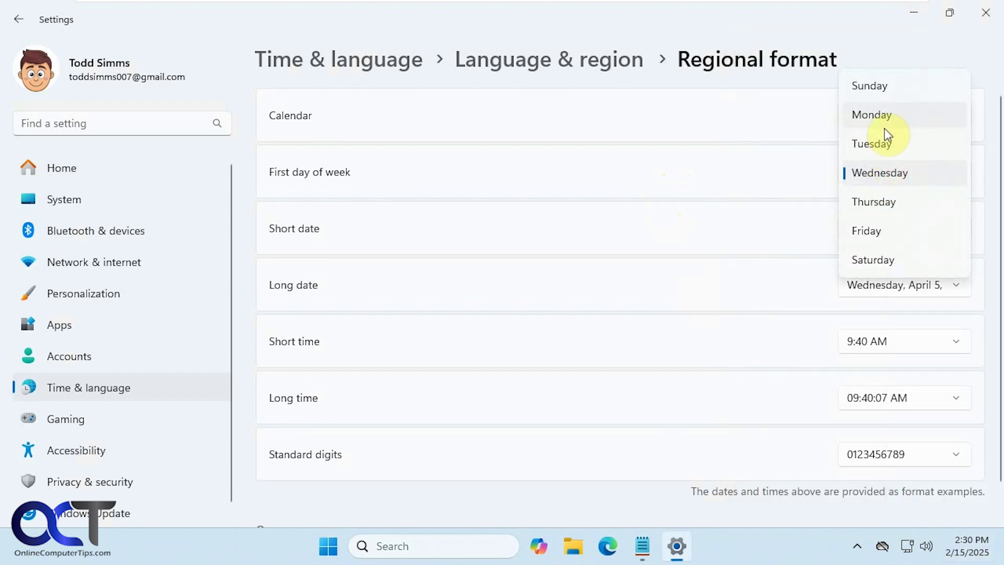
pyautogui.click(880, 87)
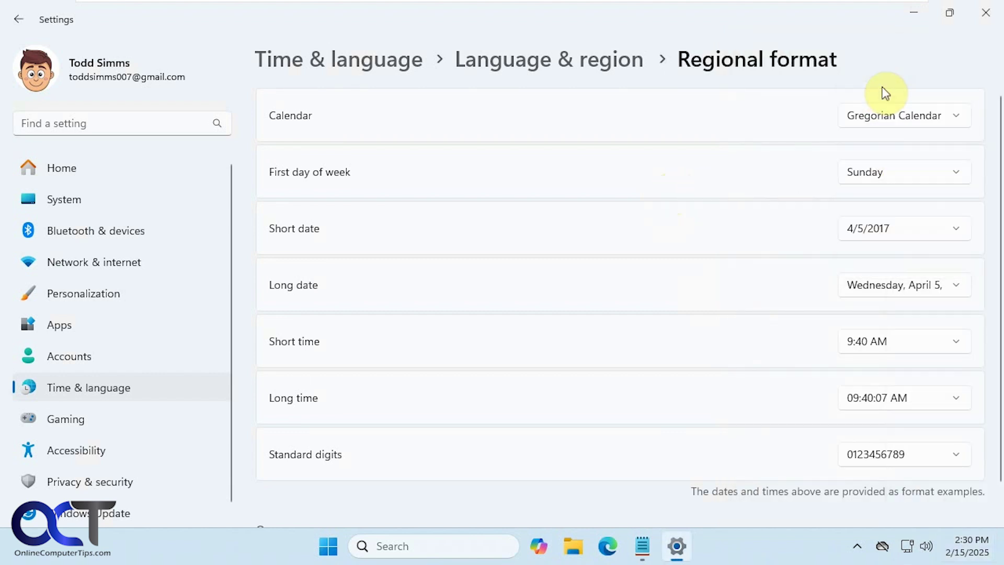
pyautogui.click(873, 227)
pyautogui.click(876, 261)
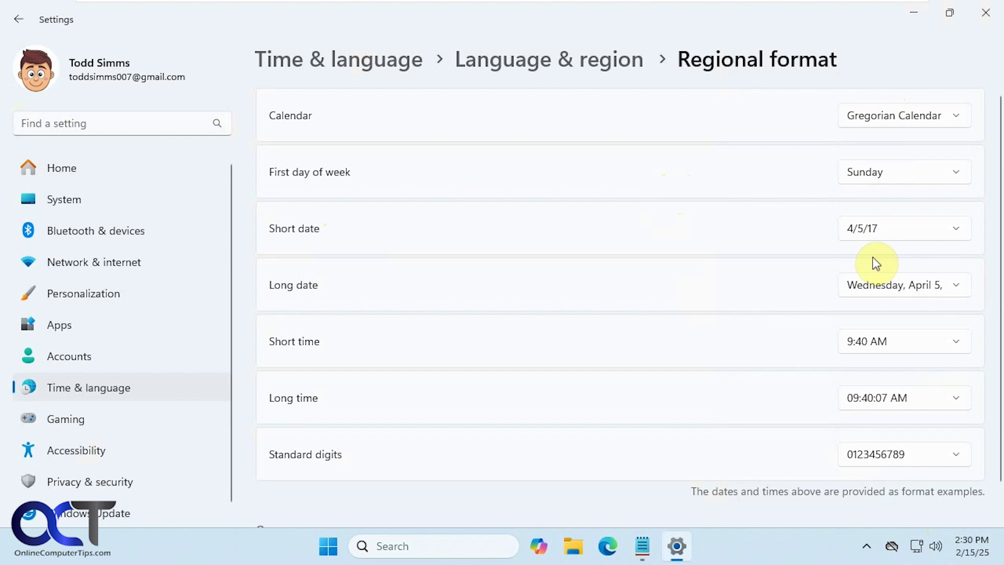
pyautogui.click(879, 238)
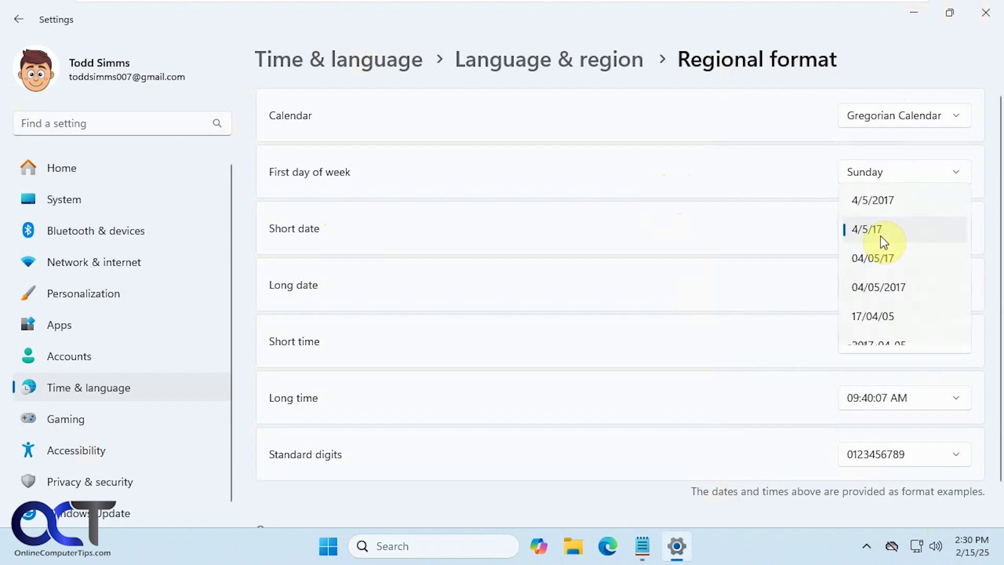
pyautogui.click(878, 287)
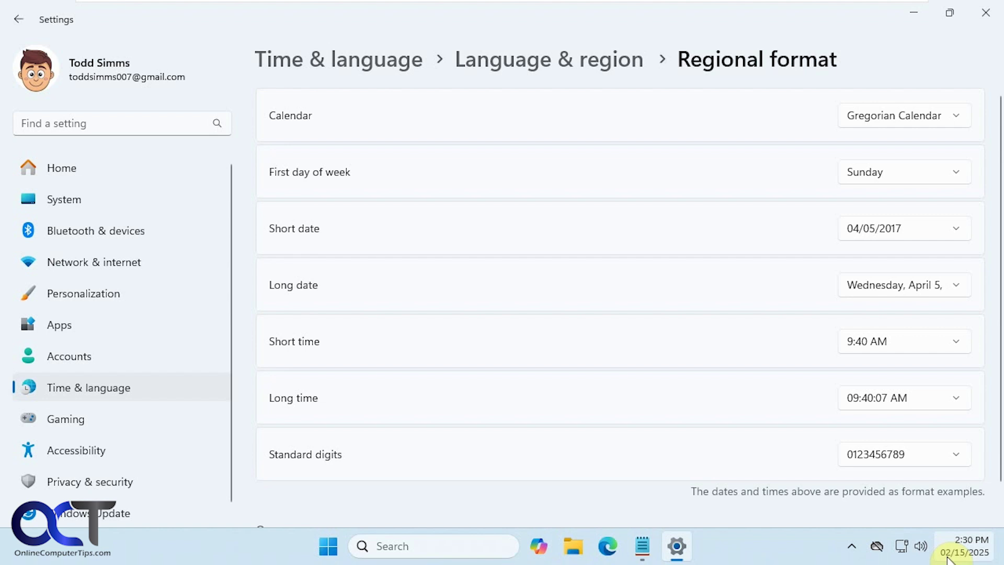
pyautogui.moveTo(947, 560)
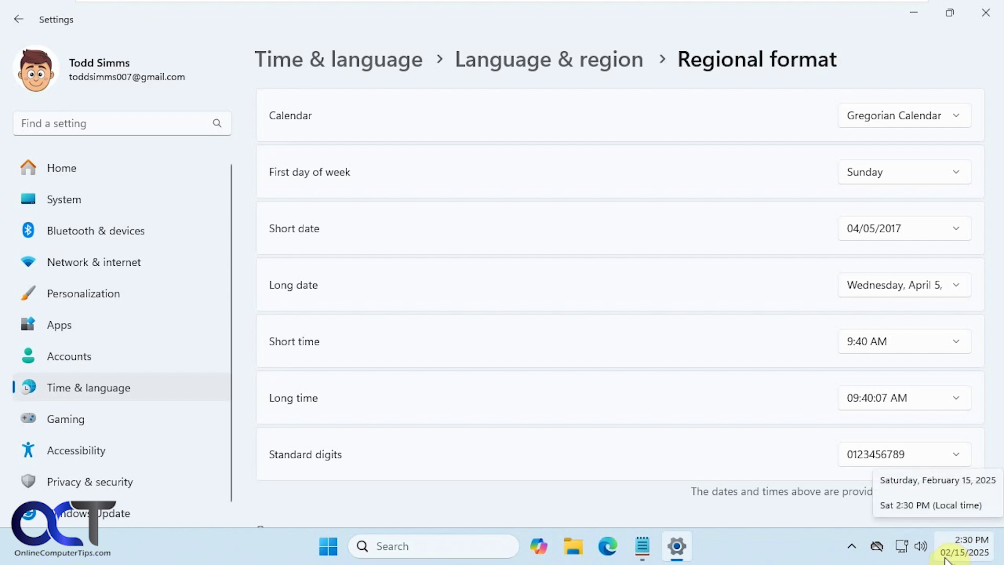
pyautogui.click(916, 229)
pyautogui.click(837, 317)
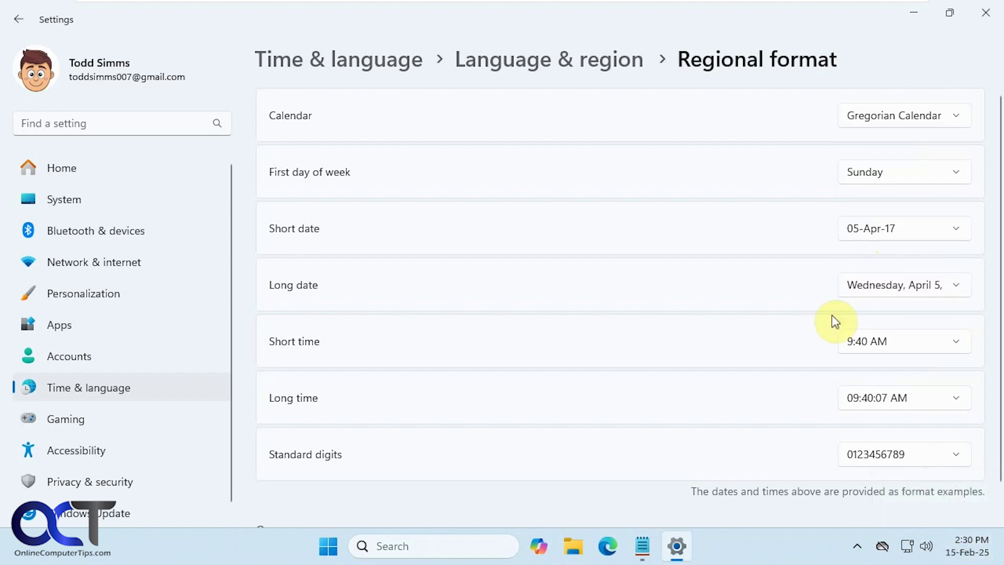
pyautogui.click(879, 234)
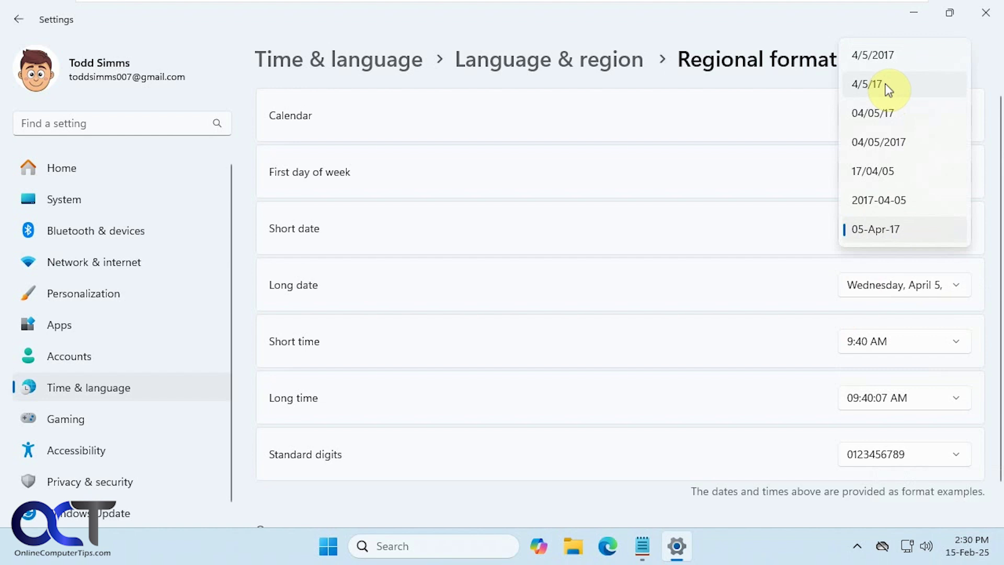
pyautogui.click(885, 85)
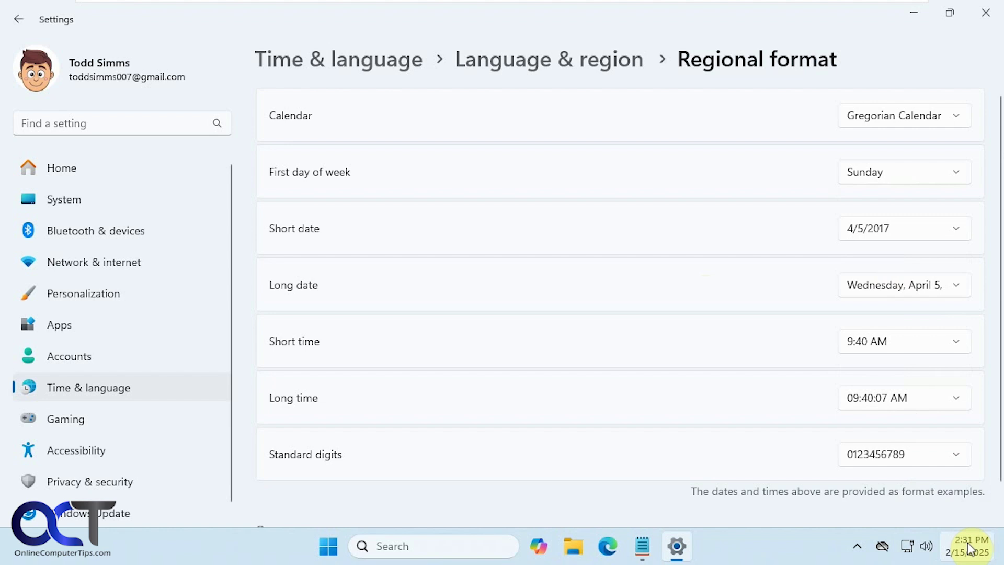
pyautogui.moveTo(967, 542)
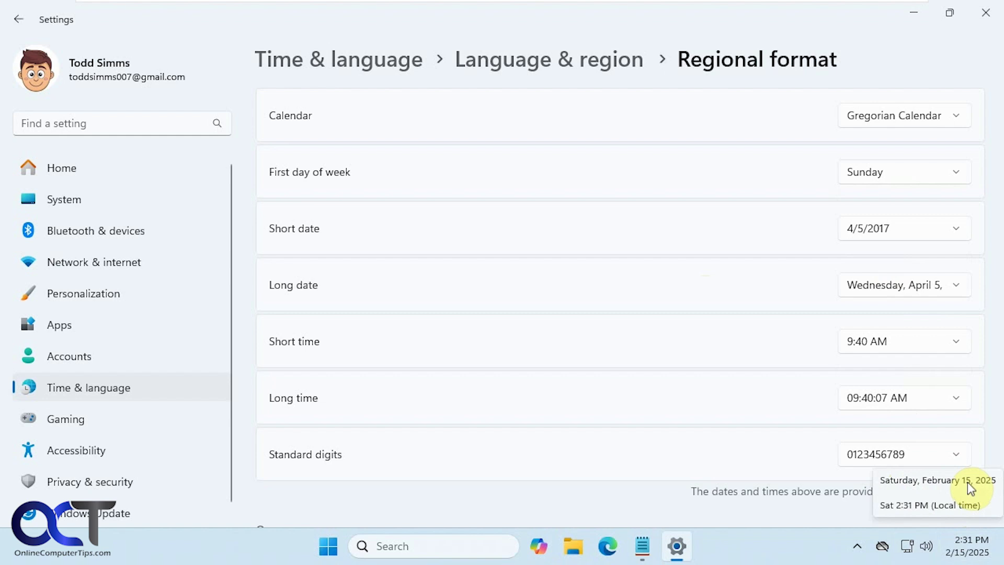
pyautogui.click(927, 287)
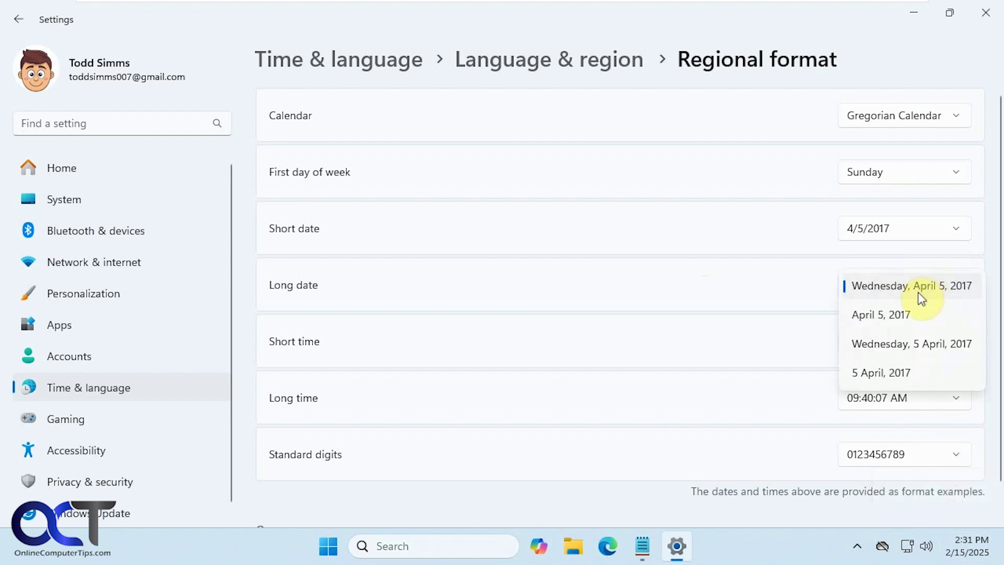
pyautogui.click(904, 314)
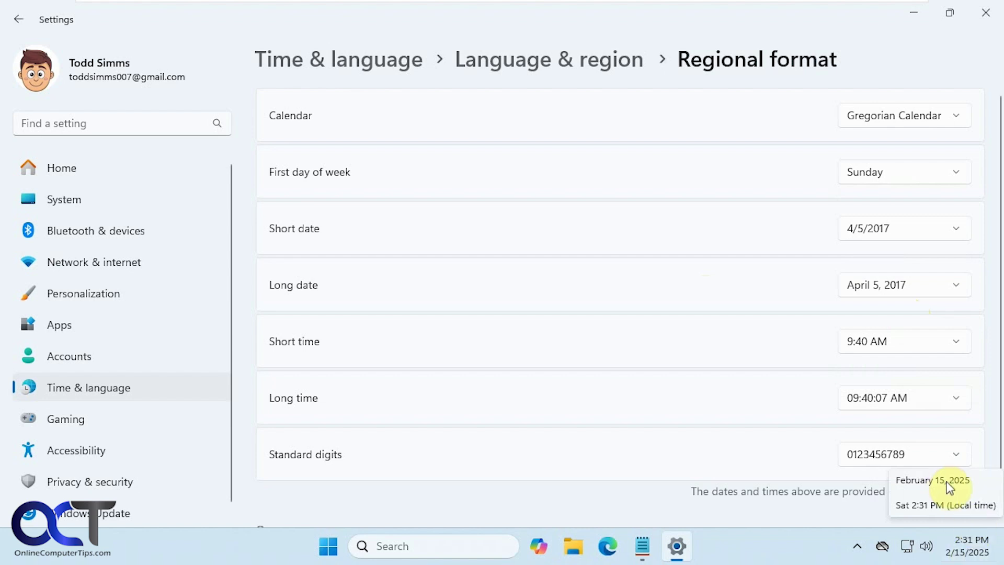
pyautogui.click(907, 286)
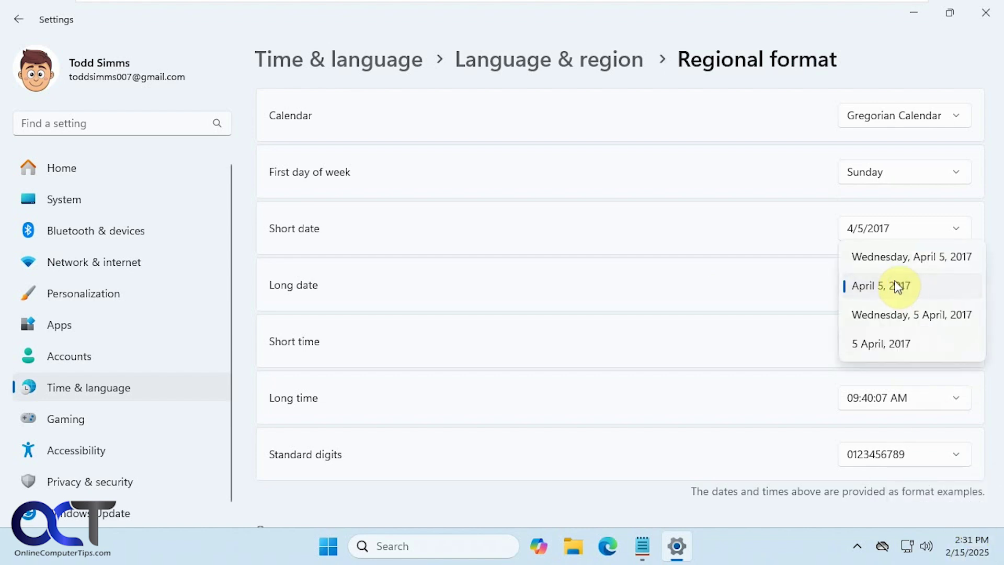
pyautogui.click(894, 345)
pyautogui.moveTo(960, 547)
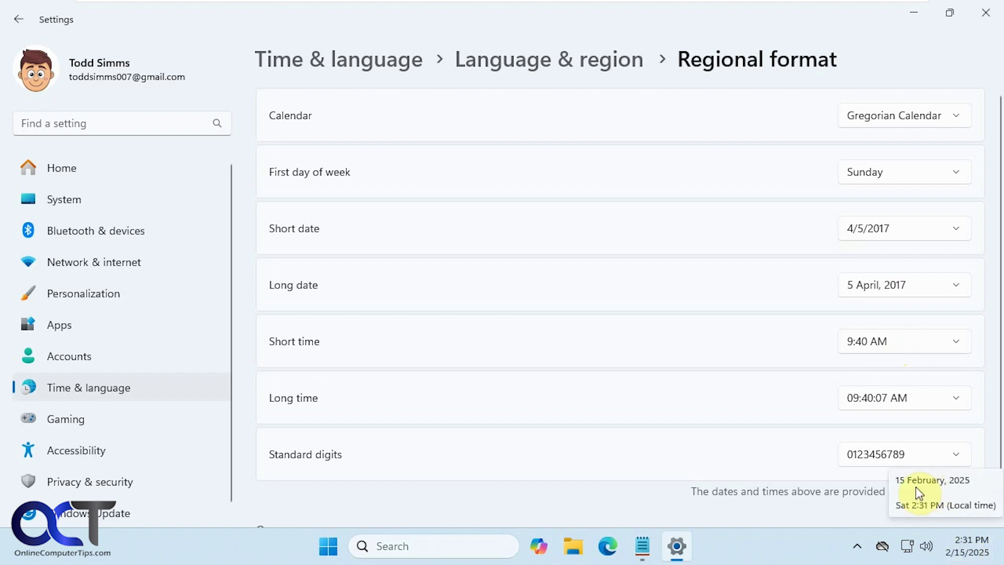
pyautogui.click(891, 285)
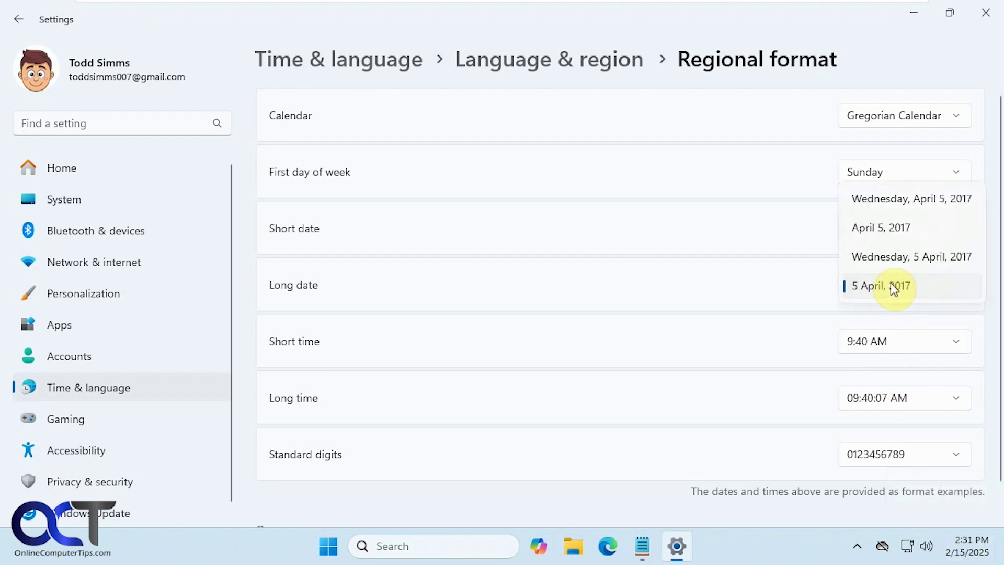
pyautogui.click(889, 207)
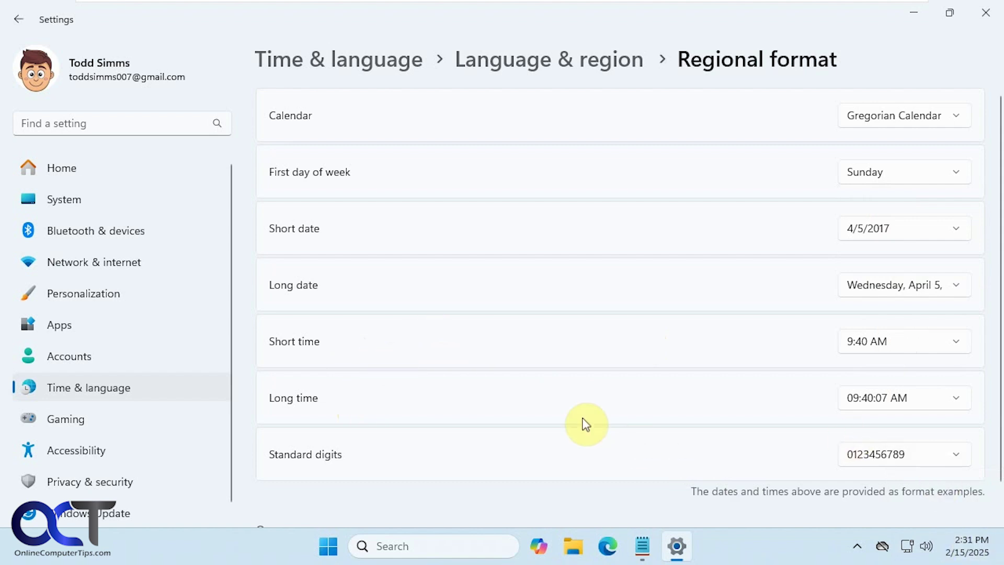
pyautogui.click(895, 343)
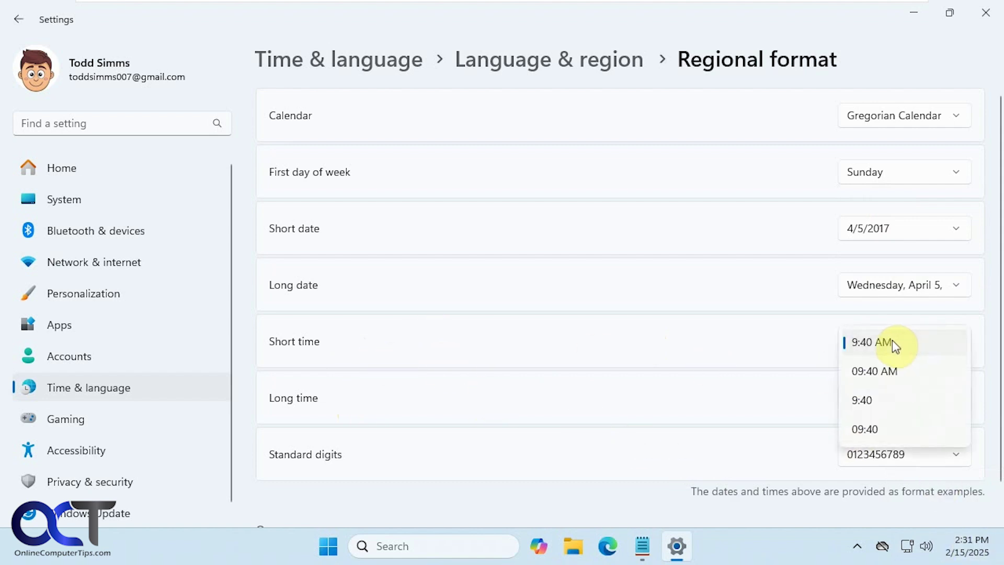
pyautogui.click(877, 373)
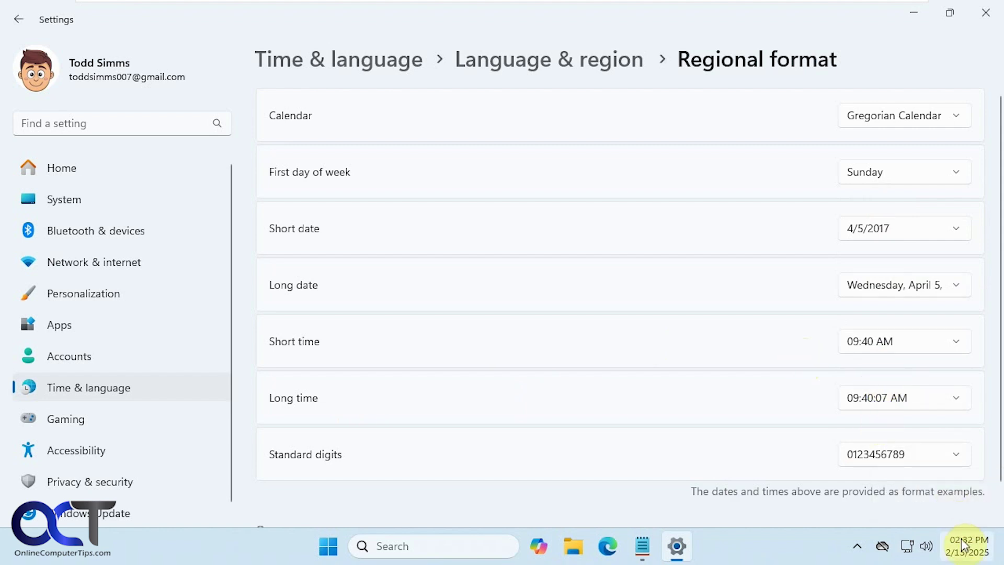
pyautogui.moveTo(961, 539)
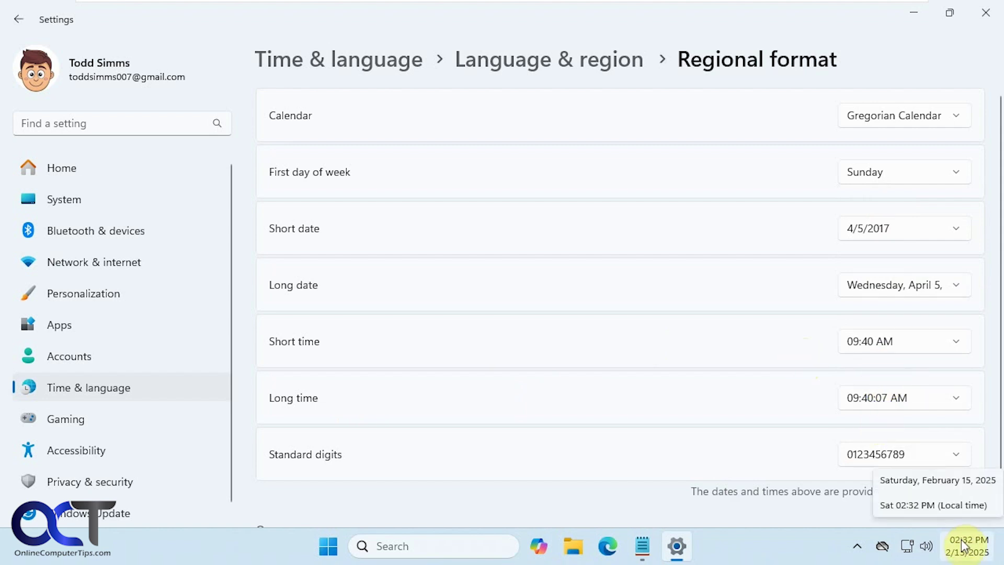
pyautogui.click(901, 342)
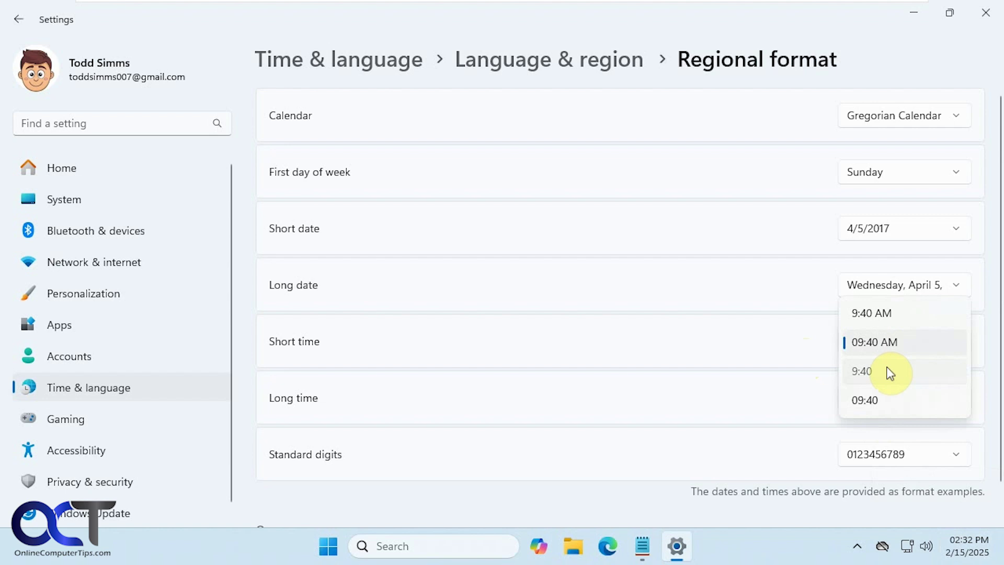
pyautogui.click(888, 372)
pyautogui.click(894, 346)
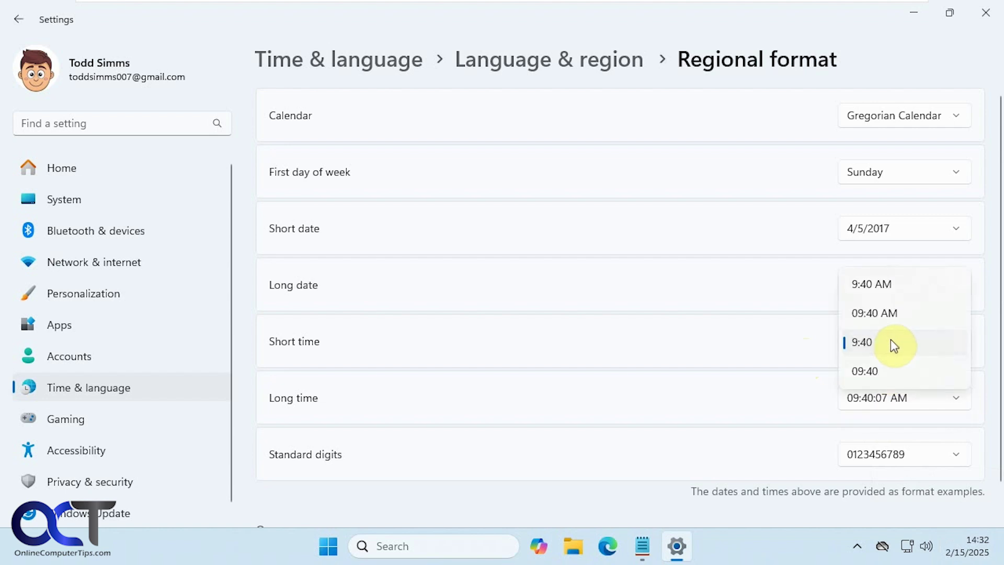
pyautogui.click(891, 374)
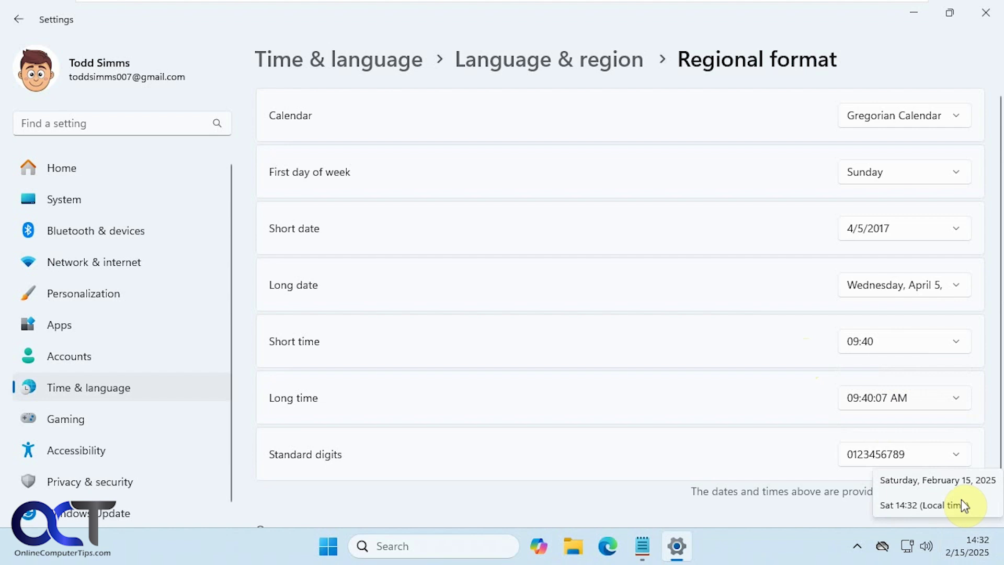
pyautogui.click(905, 343)
pyautogui.click(889, 256)
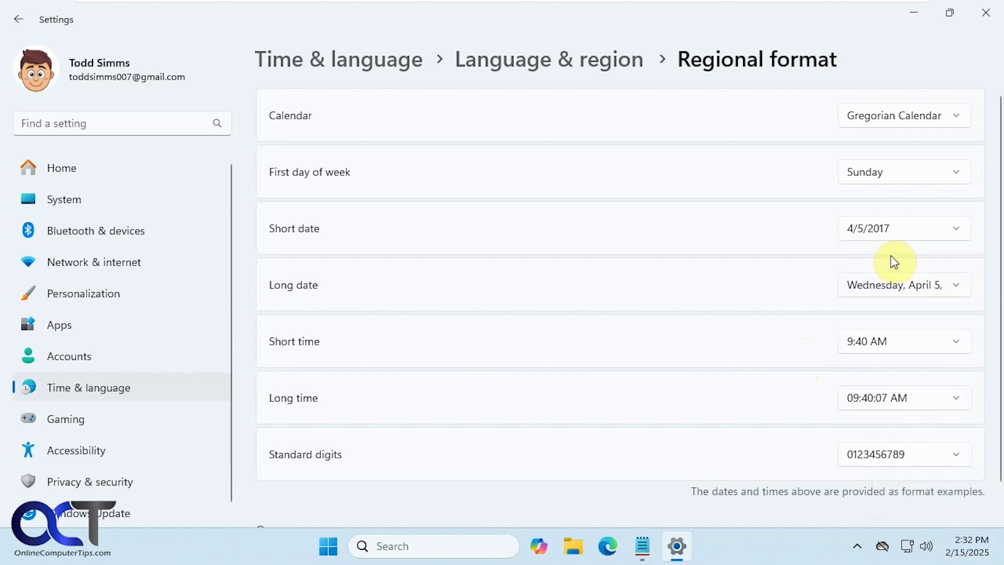
pyautogui.click(866, 402)
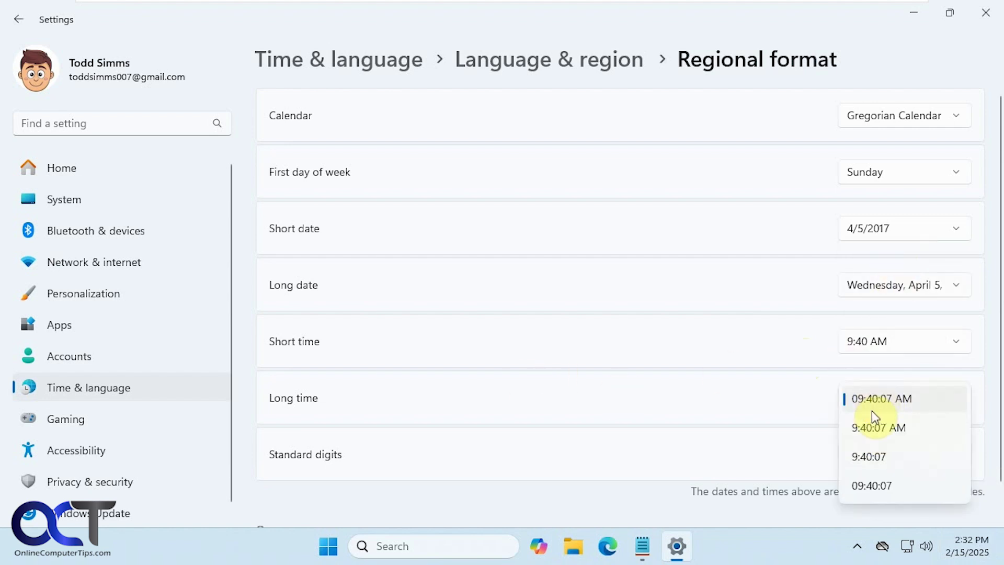
pyautogui.click(874, 426)
pyautogui.click(886, 400)
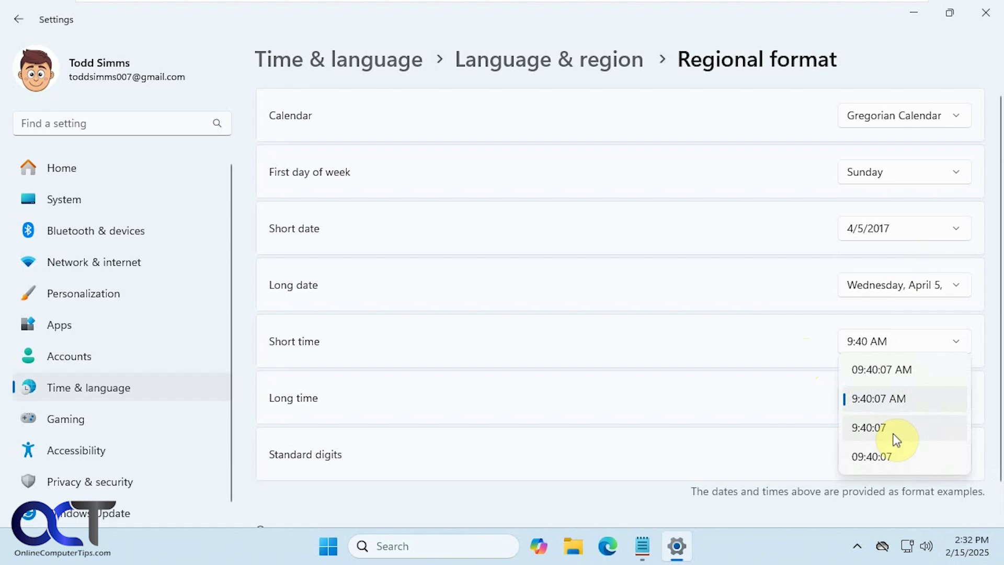
pyautogui.click(889, 428)
pyautogui.click(892, 404)
pyautogui.click(888, 341)
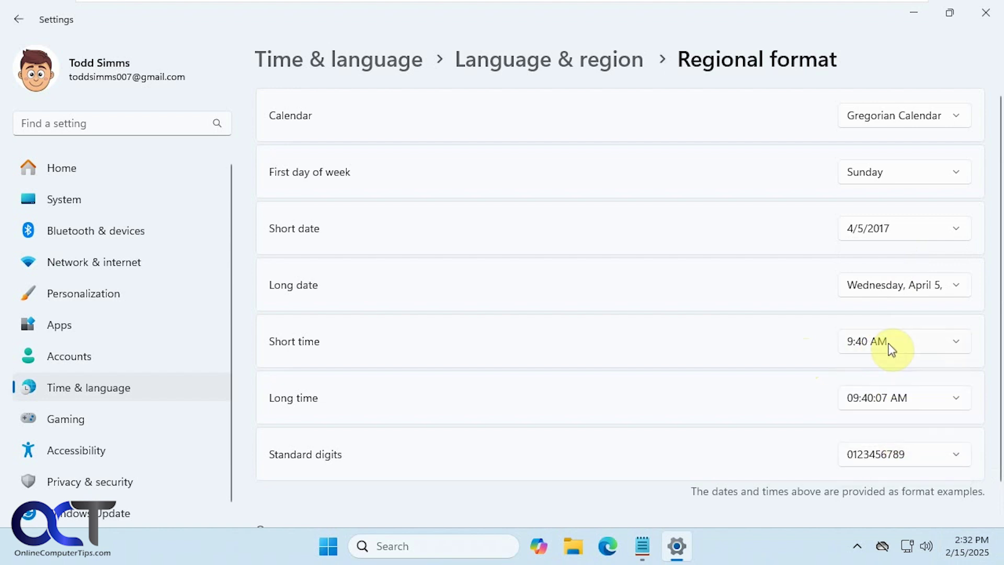
# Search Settings for 'seconds', enable Show seconds in system tray clock, and go back.
pyautogui.click(135, 124)
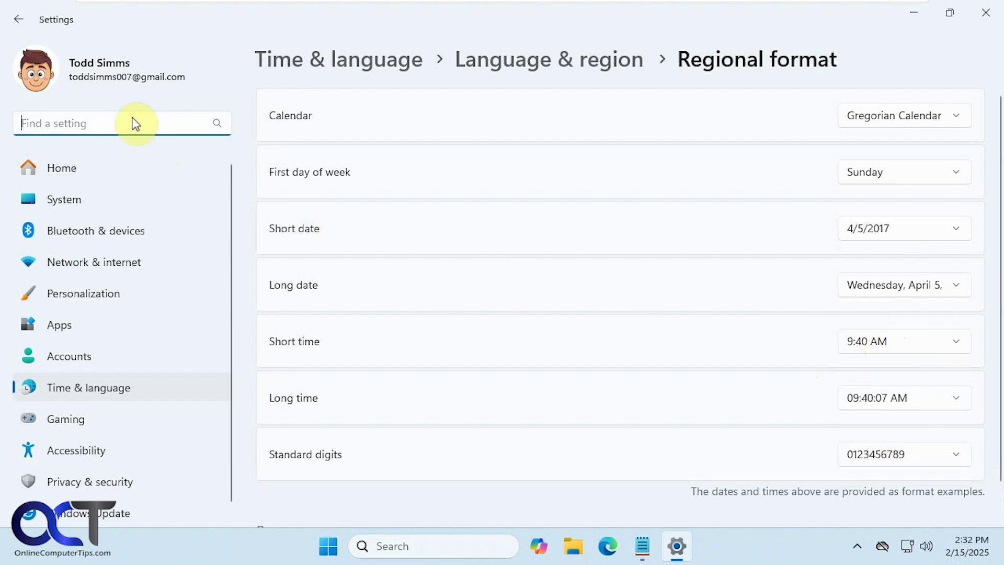
pyautogui.write('seconds')
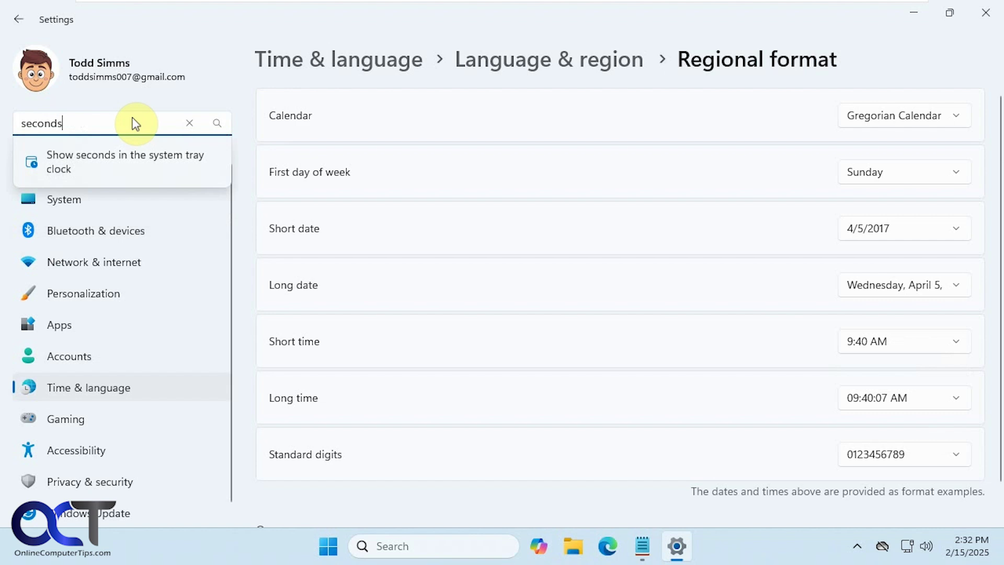
pyautogui.click(124, 167)
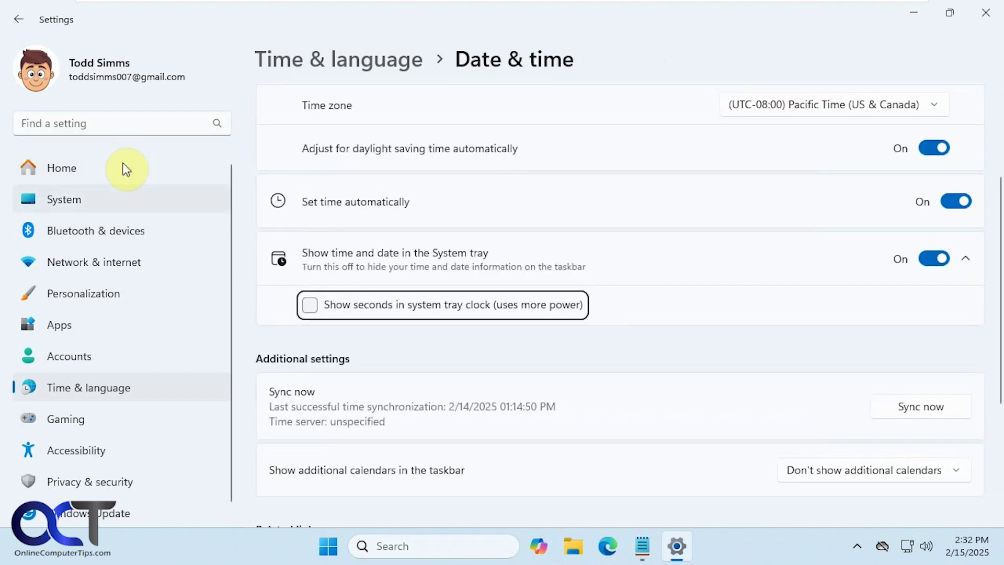
pyautogui.click(310, 305)
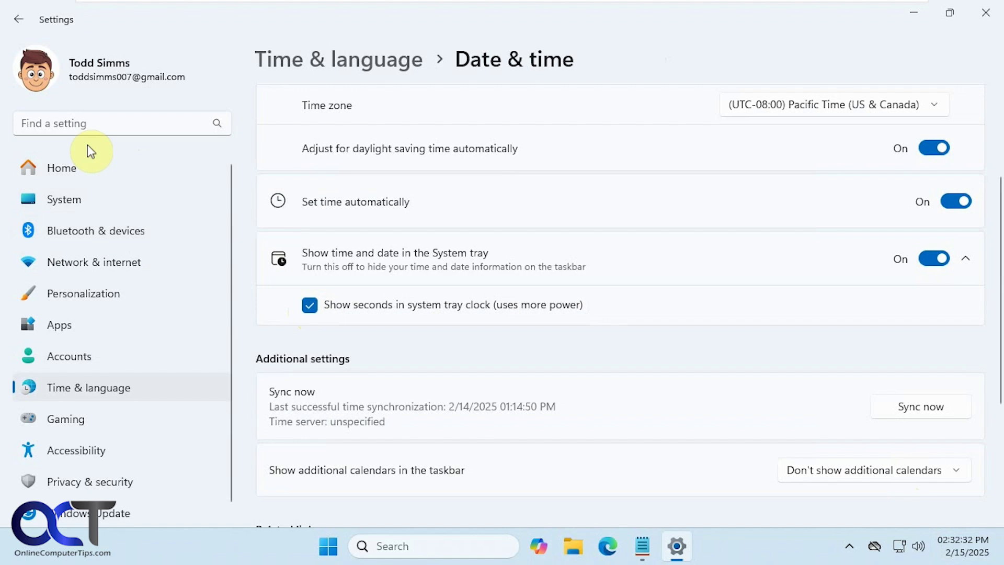
pyautogui.click(18, 19)
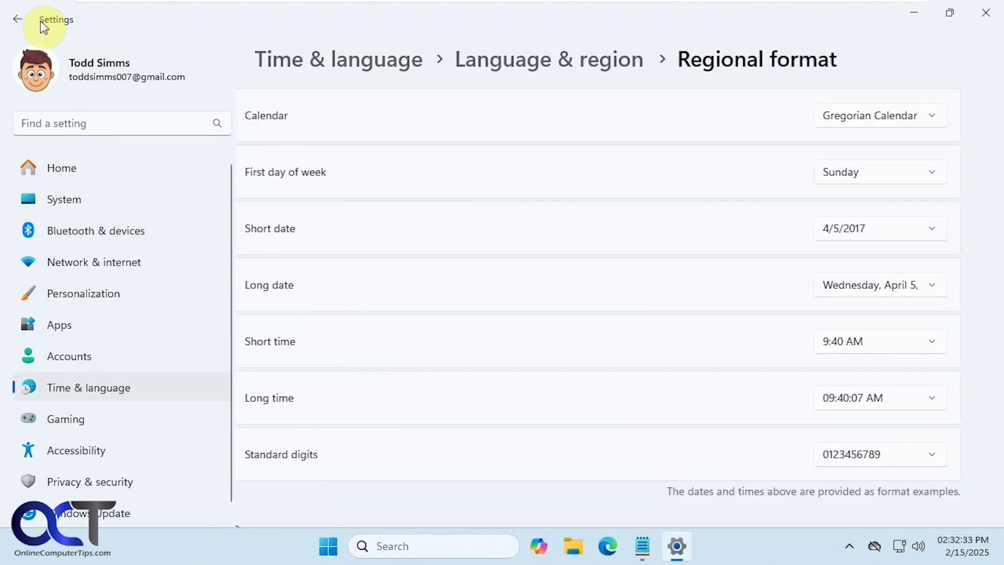
# Try long time formats 9:40:07 AM, 9:40:07 and 09:40:07, then restore 09:40:07 AM.
pyautogui.click(887, 394)
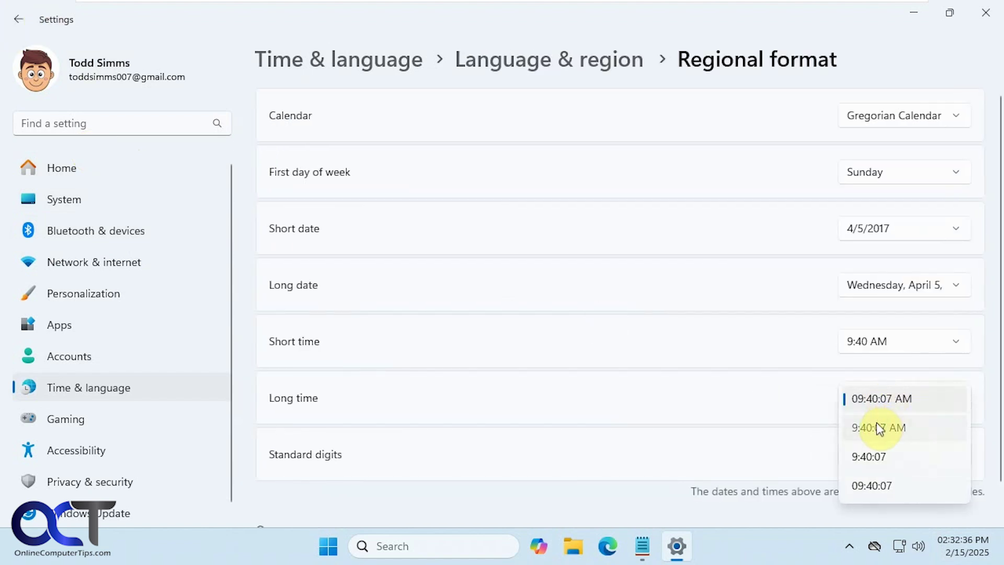
pyautogui.click(876, 424)
pyautogui.click(877, 398)
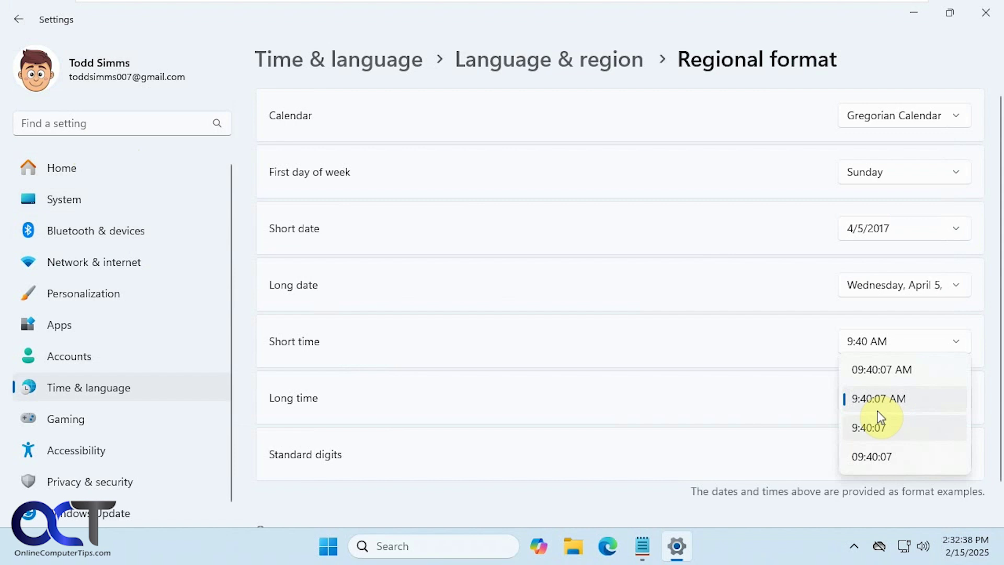
pyautogui.click(879, 425)
pyautogui.click(883, 403)
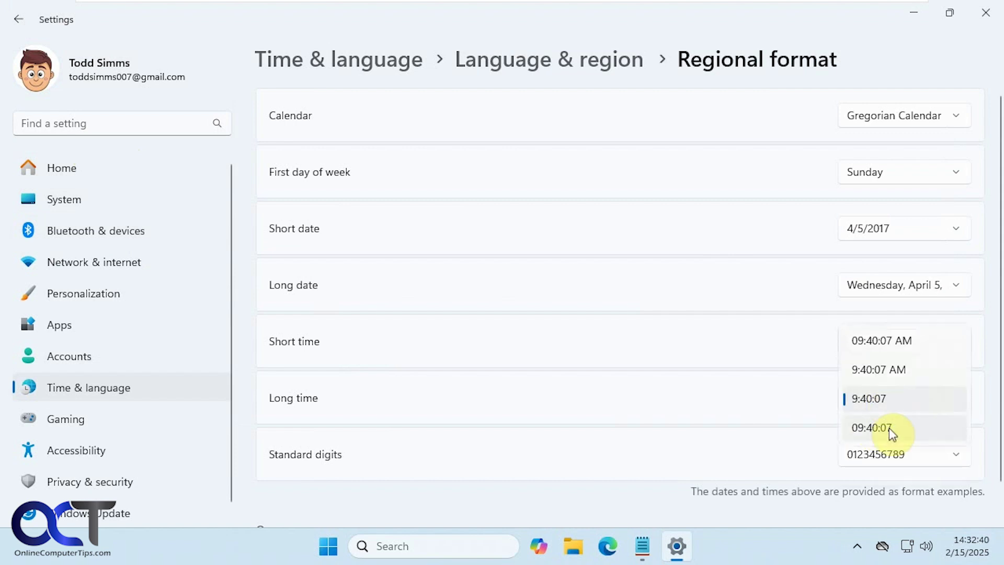
pyautogui.click(888, 428)
pyautogui.click(885, 396)
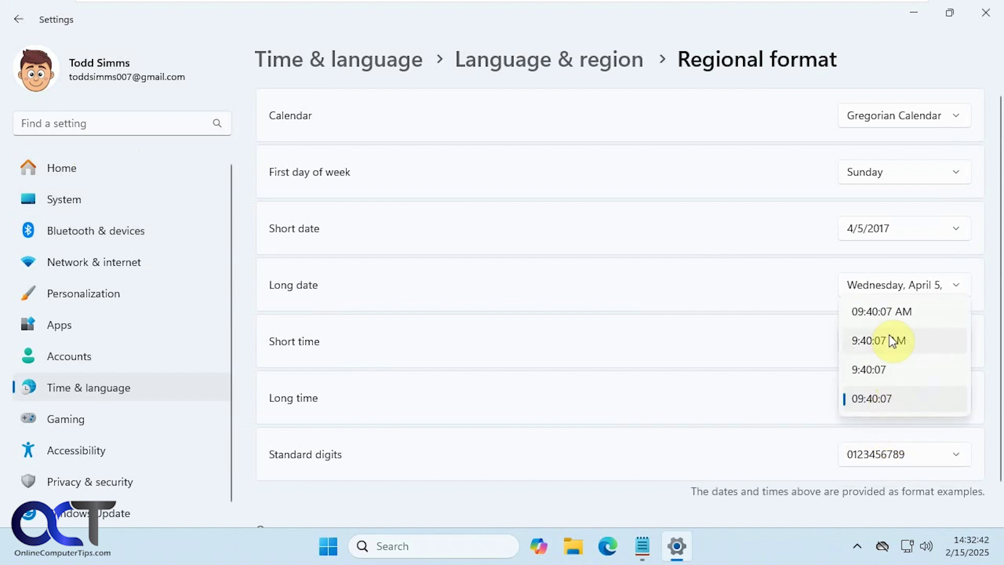
pyautogui.click(891, 312)
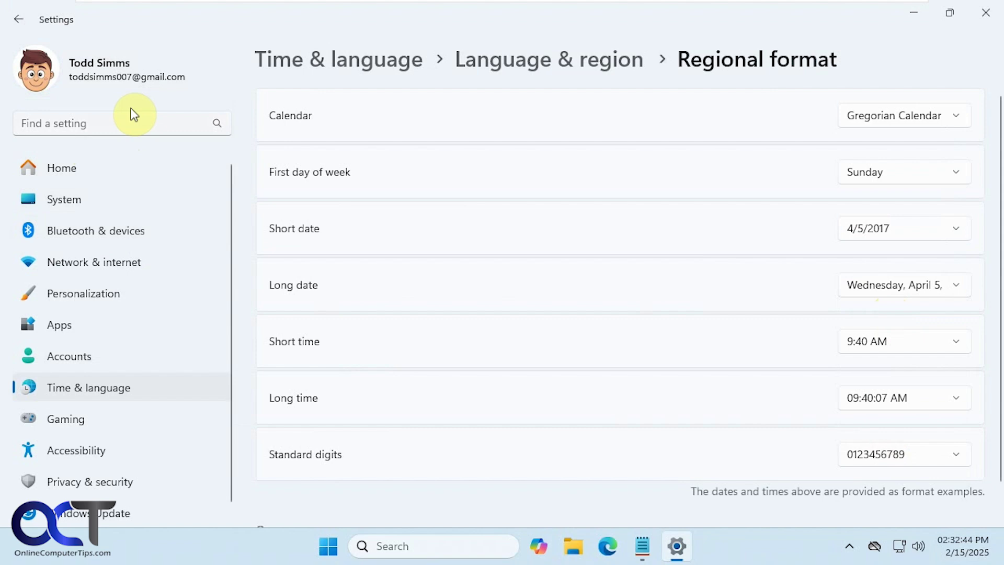
# Search 'seconds', open Date & time, uncheck Show seconds in system tray clock, and go back.
pyautogui.click(128, 124)
pyautogui.write('seconds')
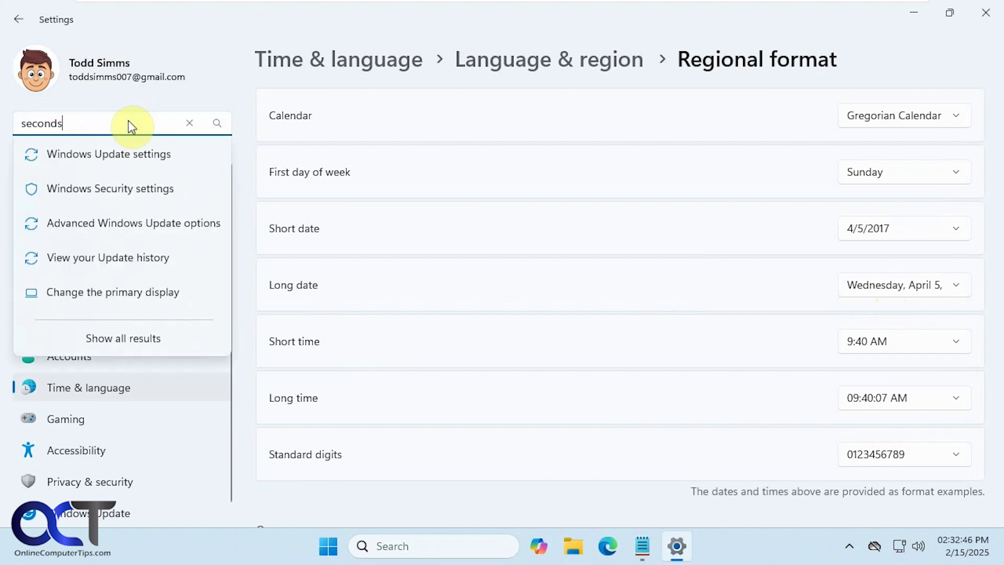
pyautogui.click(124, 156)
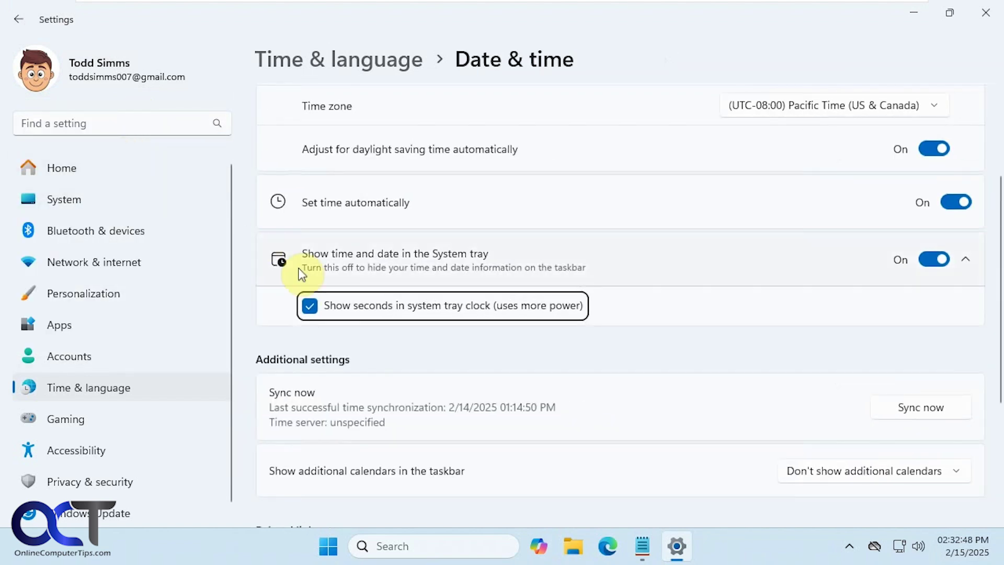
pyautogui.click(310, 308)
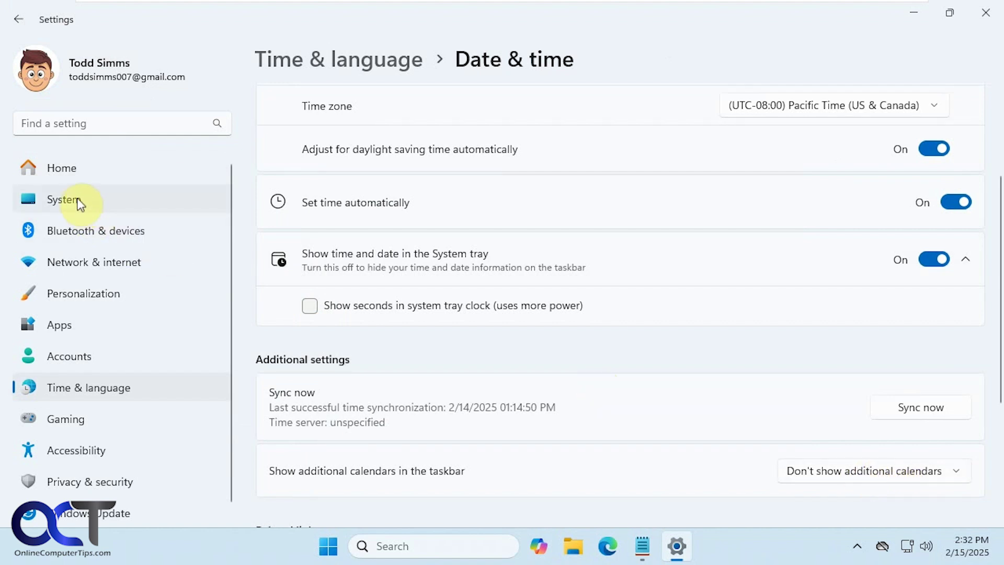
pyautogui.click(19, 18)
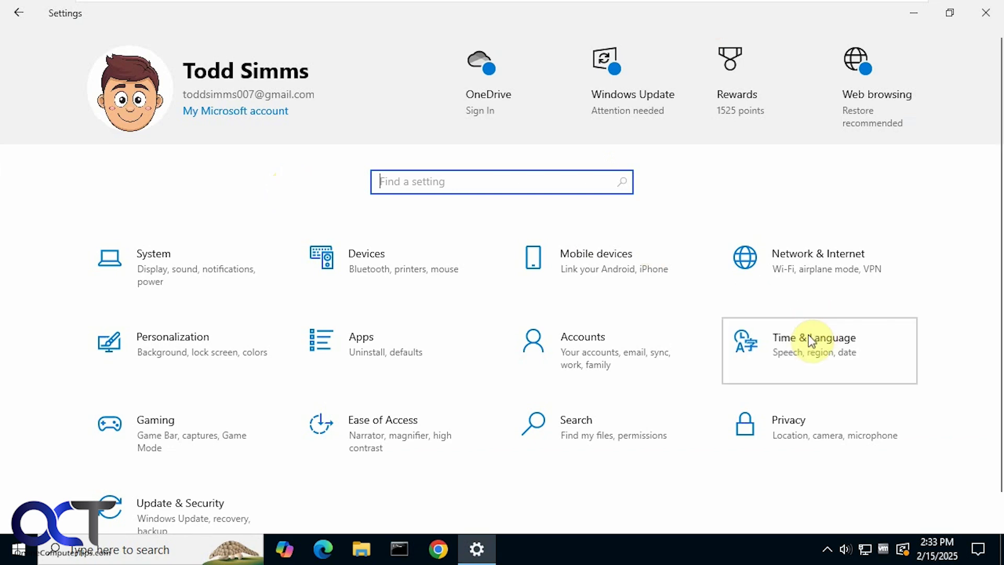
# In Windows 10 Settings, open Time & Language › Region › Change data formats, revisiting it once.
pyautogui.click(790, 341)
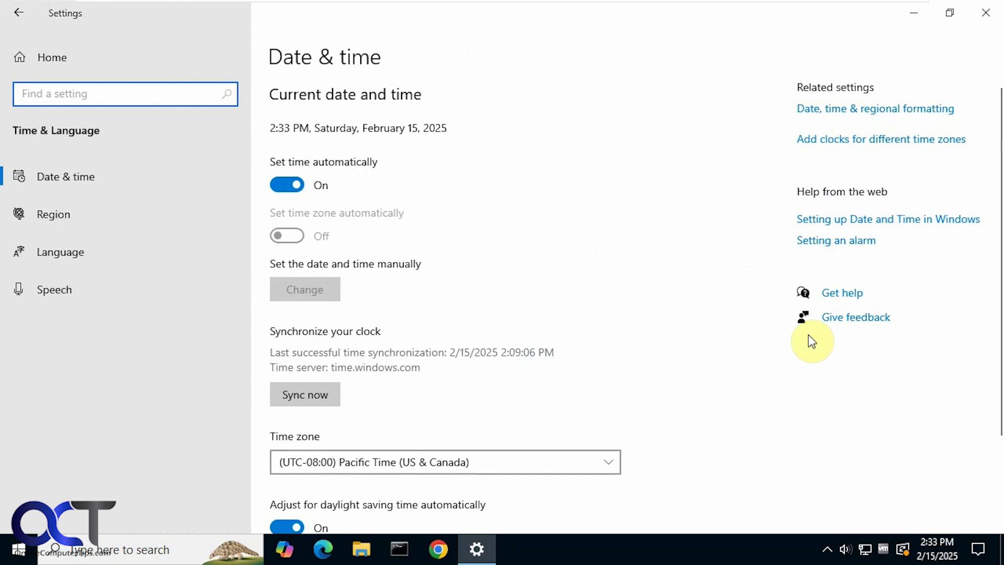
pyautogui.click(67, 220)
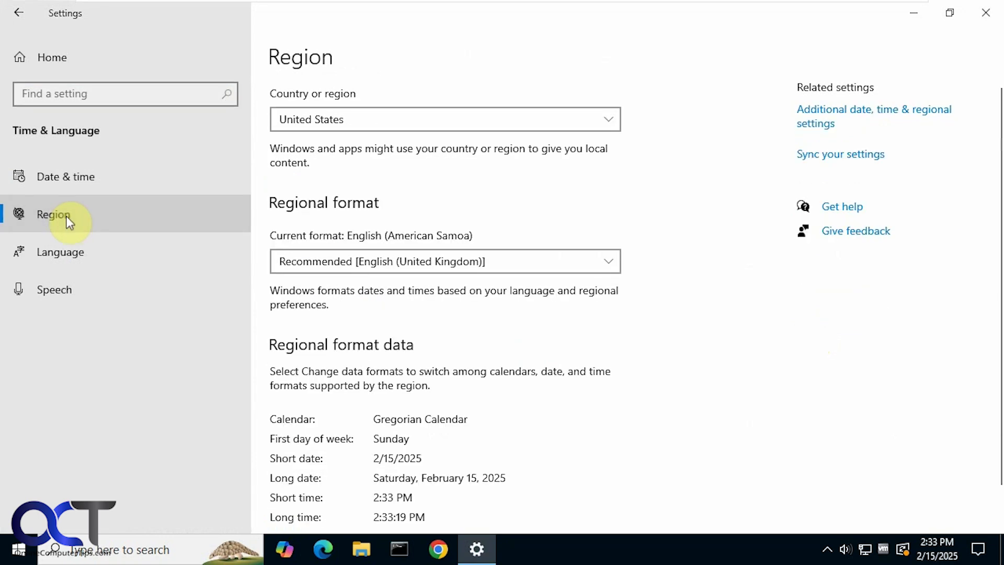
pyautogui.scroll(-1, 399, 331)
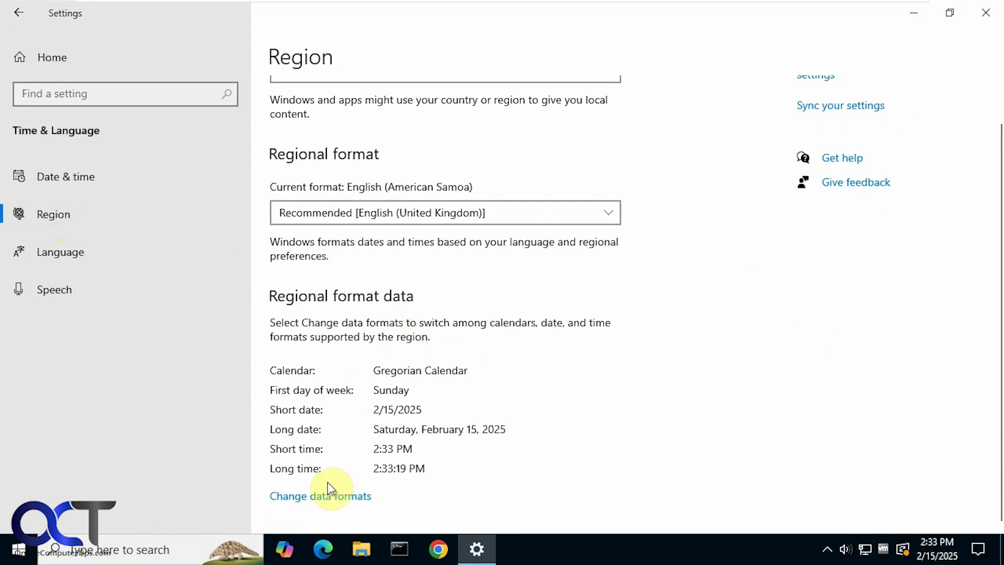
pyautogui.click(321, 497)
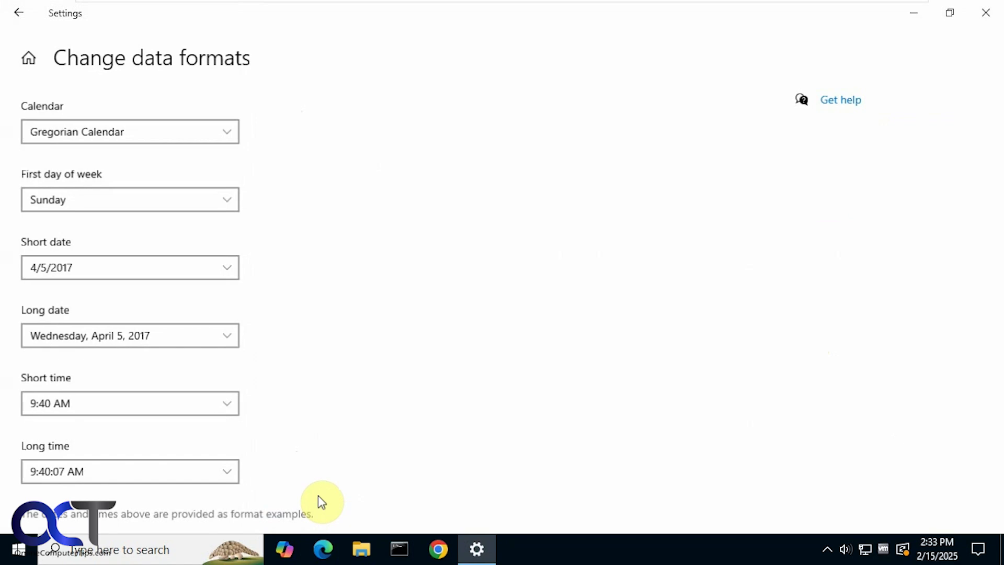
pyautogui.click(19, 16)
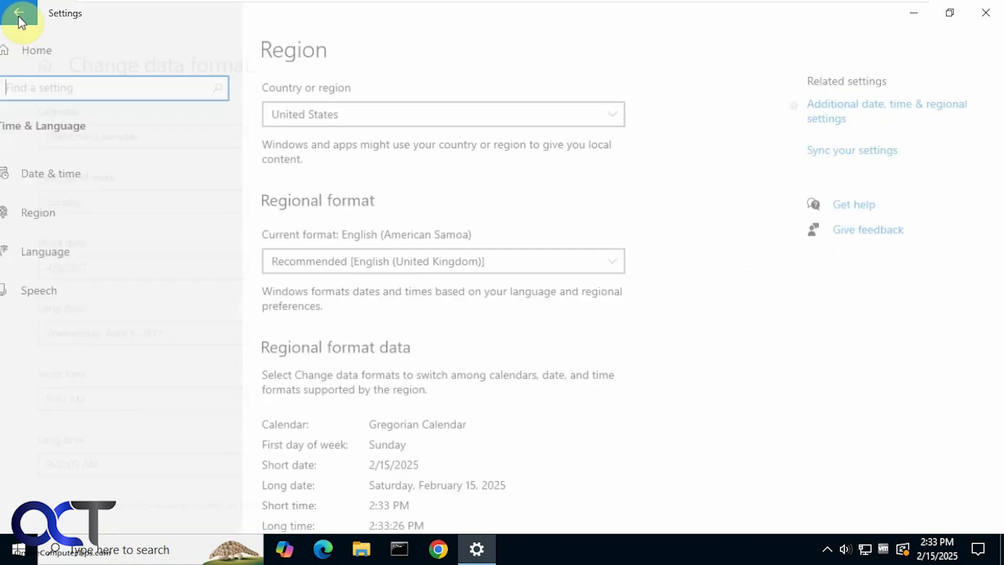
pyautogui.click(91, 217)
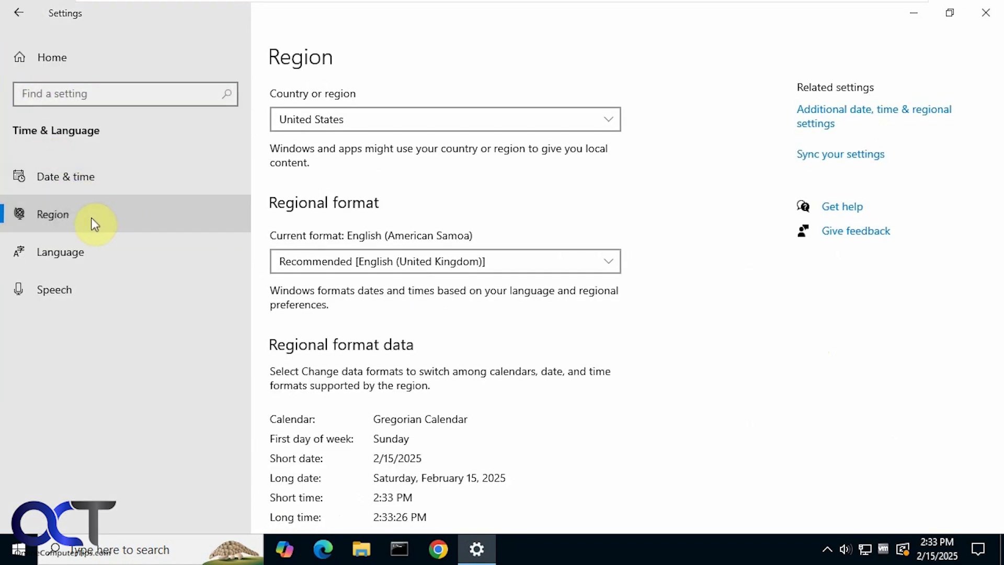
pyautogui.scroll(-1, 443, 343)
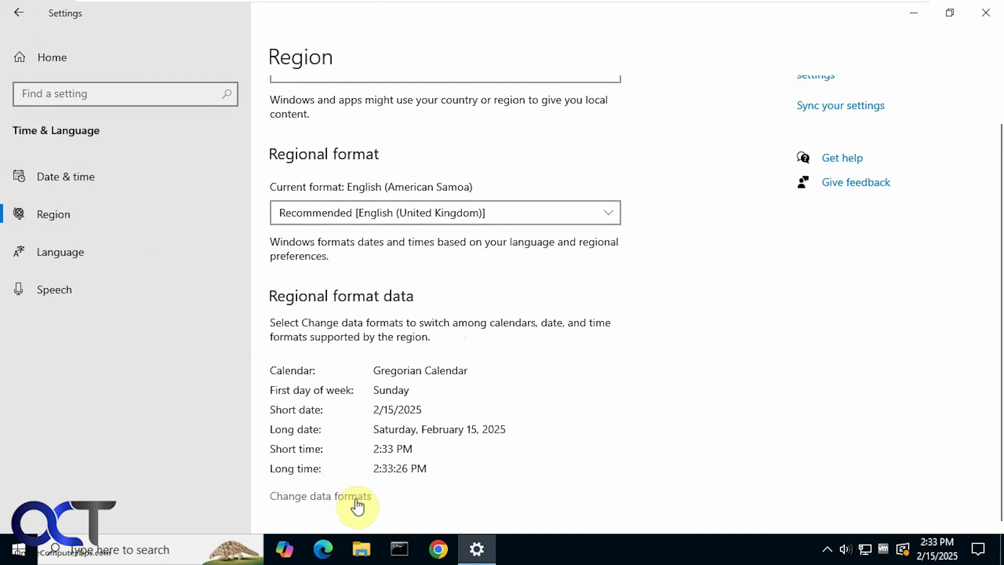
pyautogui.click(354, 503)
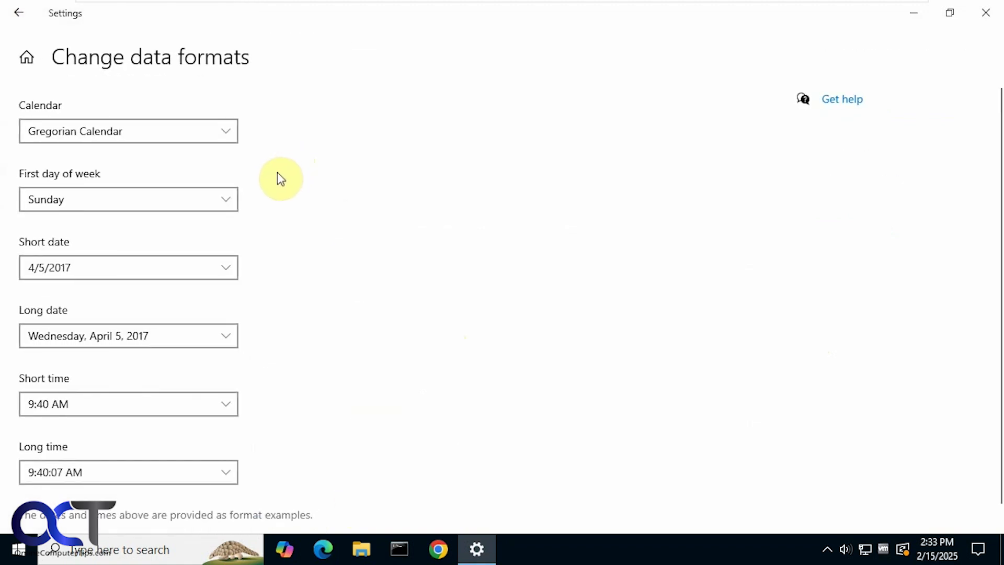
pyautogui.click(223, 198)
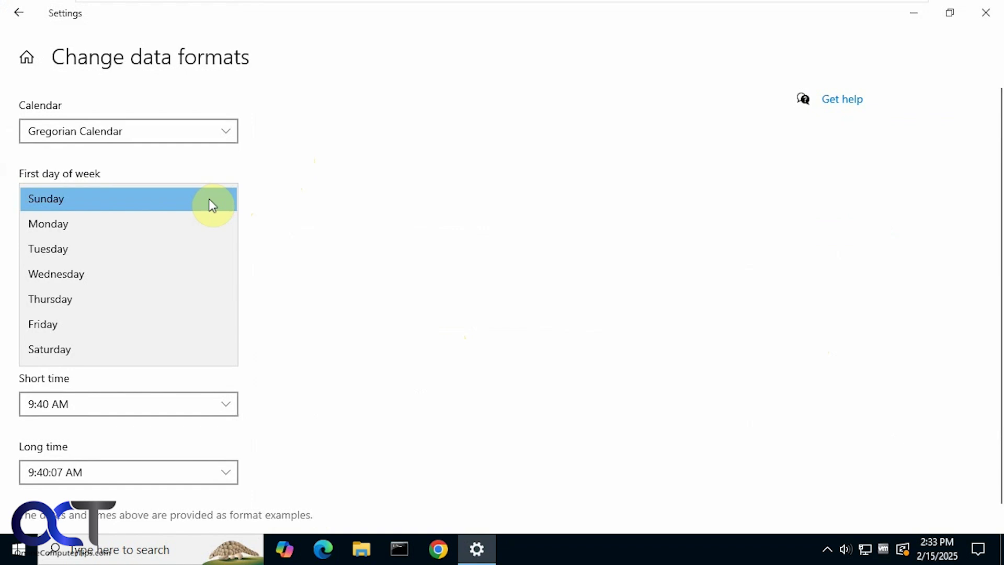
pyautogui.click(284, 165)
pyautogui.click(220, 266)
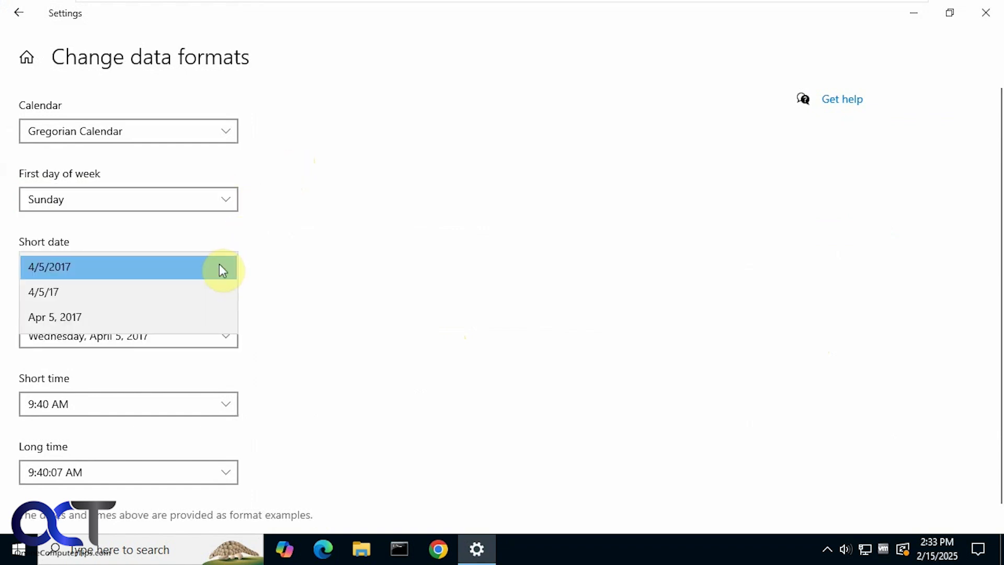
pyautogui.click(220, 269)
pyautogui.click(230, 332)
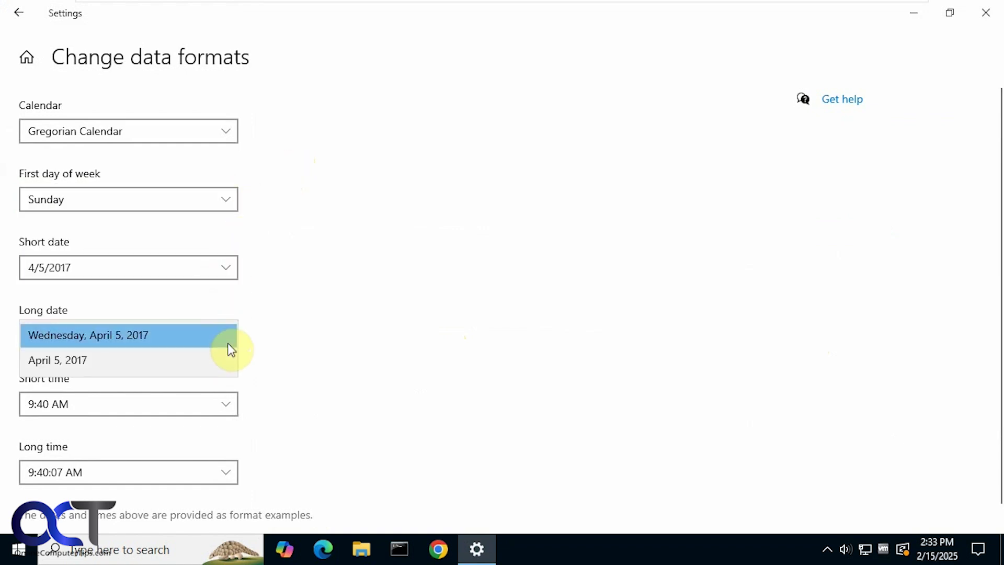
pyautogui.click(228, 344)
pyautogui.click(226, 404)
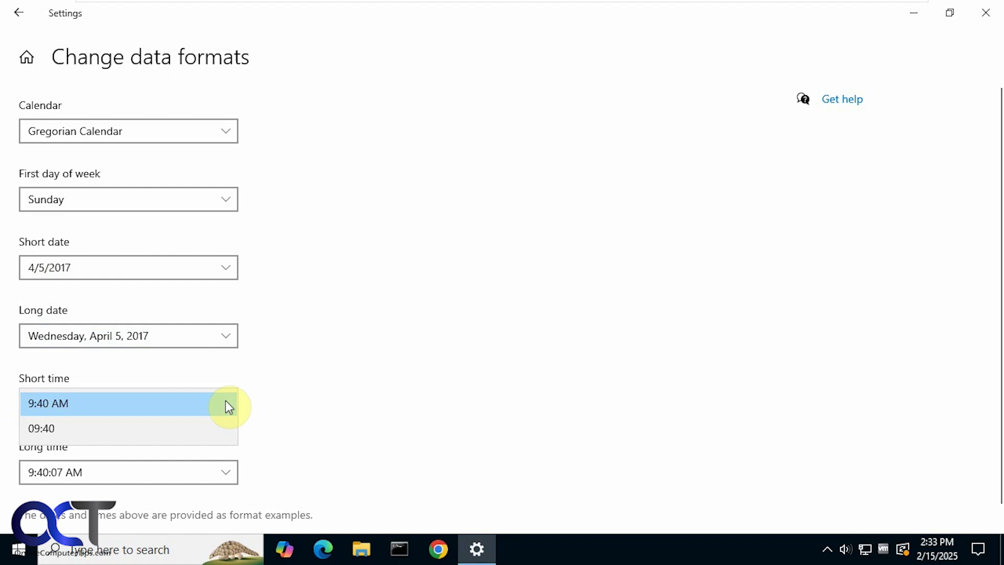
pyautogui.click(227, 402)
pyautogui.scroll(-1, 330, 384)
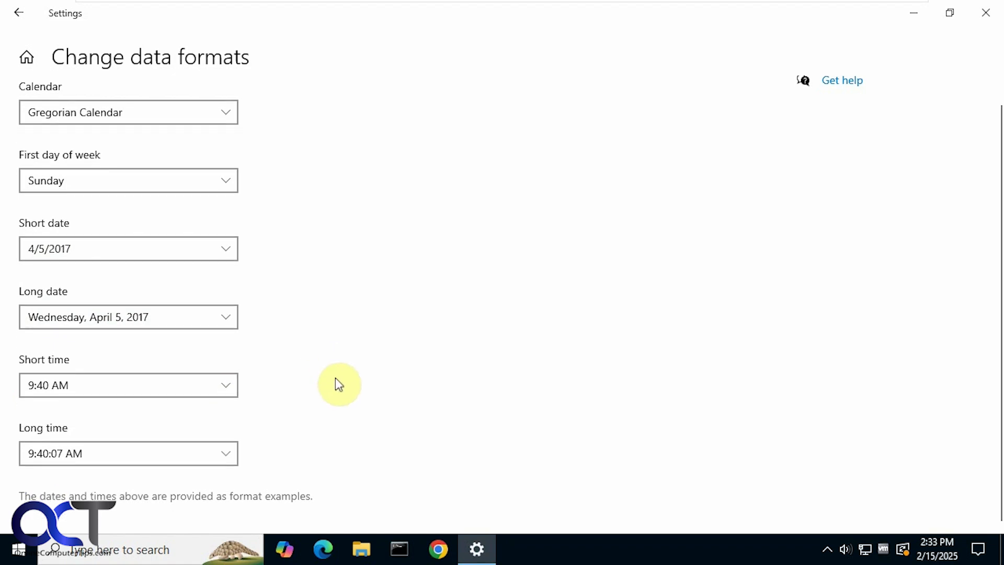
pyautogui.scroll(1, 336, 383)
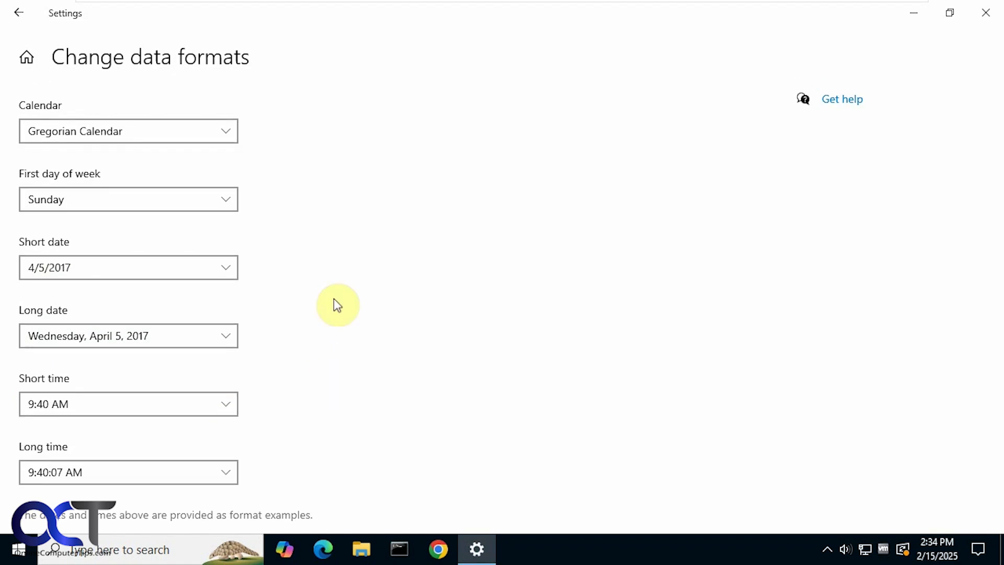